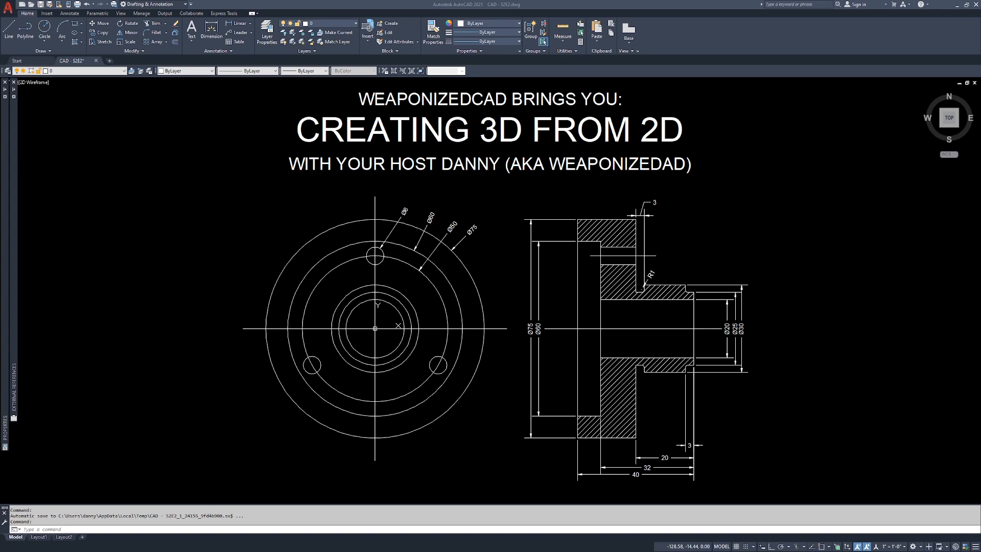
Step: Create a new layer named Dim
left_click(86, 71)
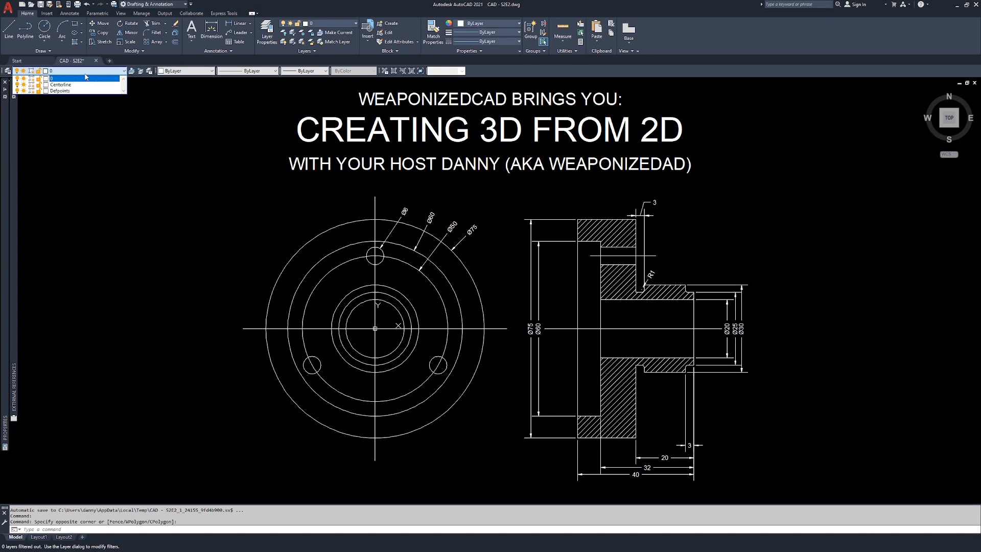
left_click(271, 199)
left_click(210, 240)
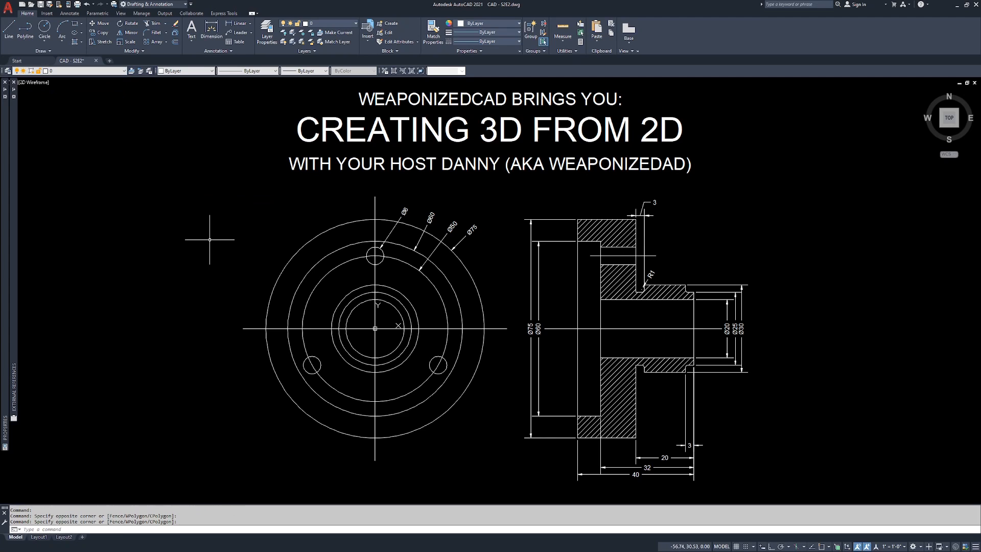
type("la")
key("Return")
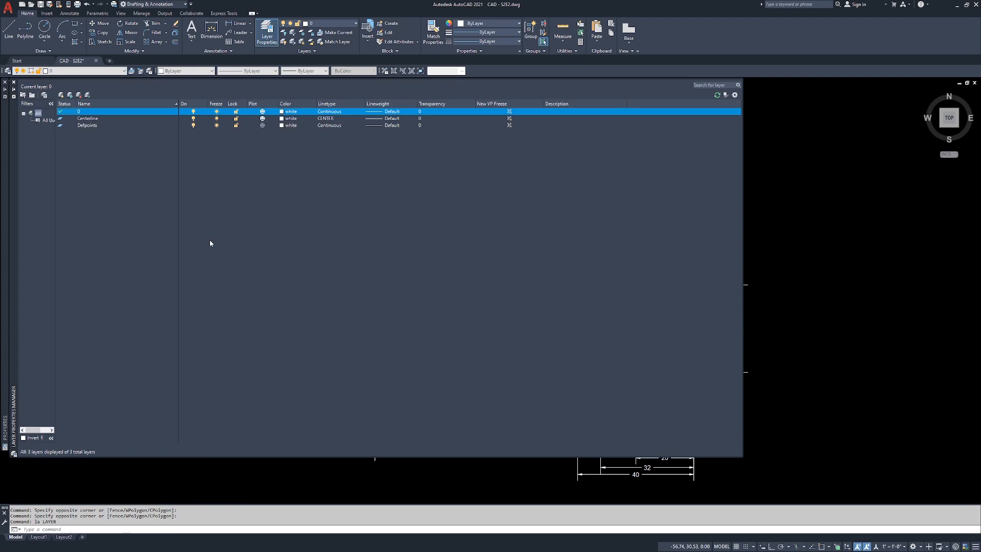
left_click(62, 95)
type("Di")
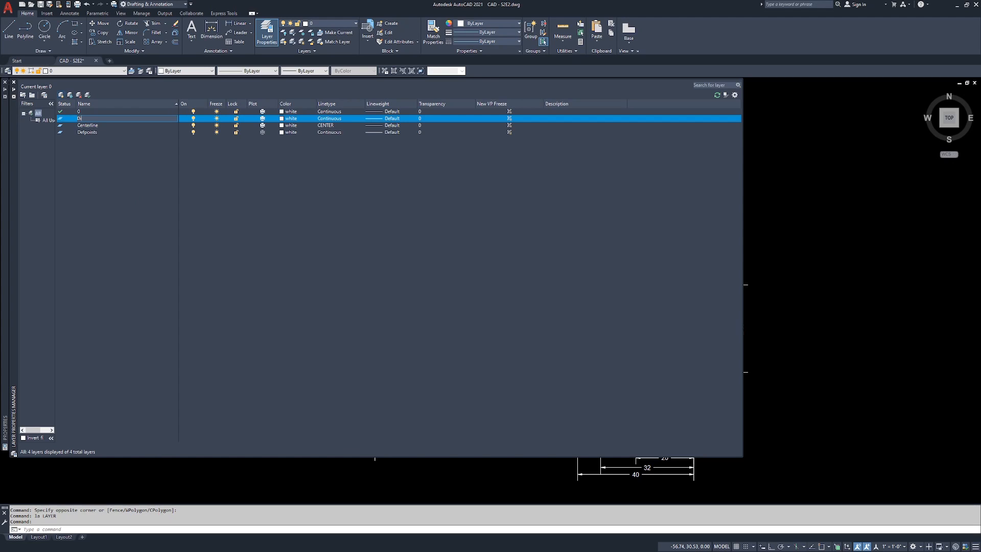
type("m")
key("Return")
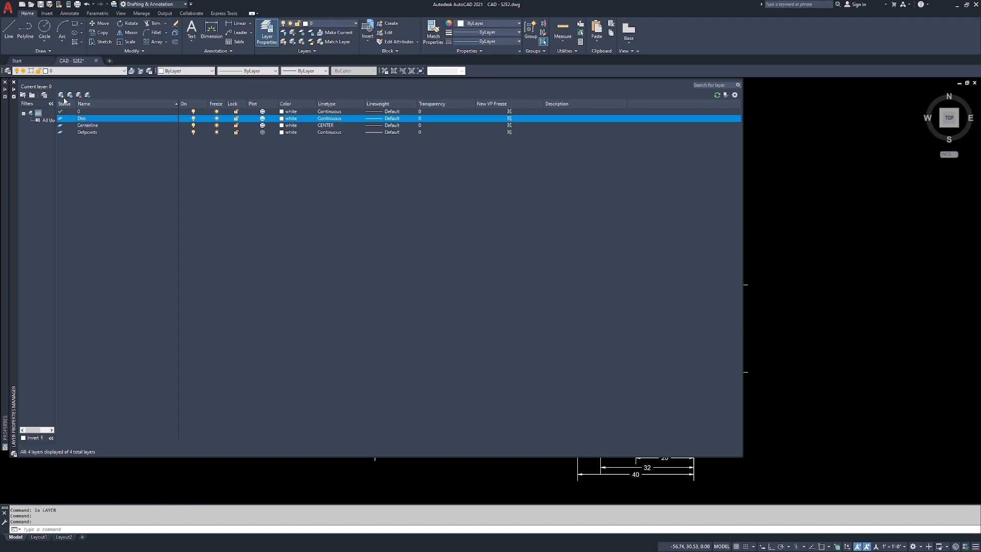
Step: Set the Dim layer's color to red and close the layer manager
left_click(283, 118)
left_click(431, 297)
left_click(481, 340)
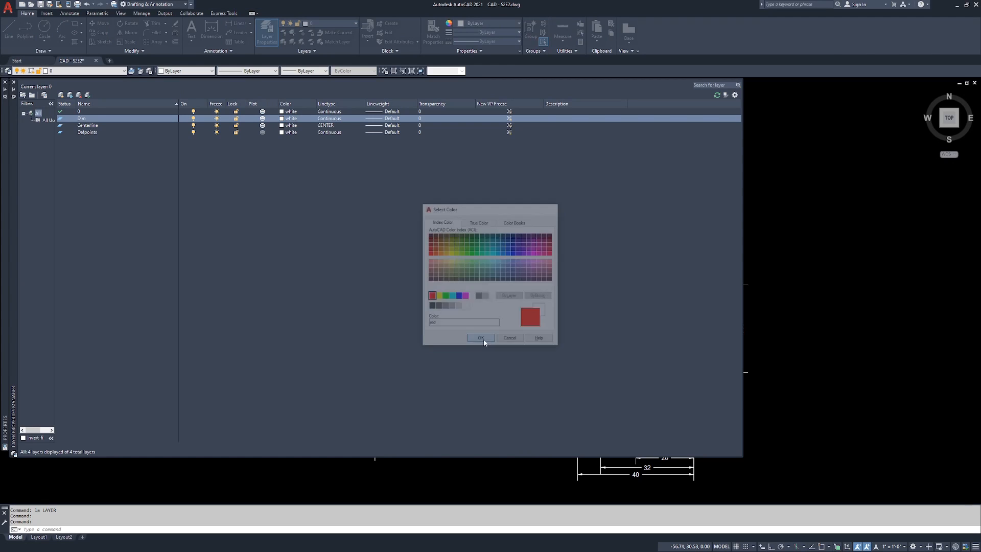
left_click(15, 82)
key("Escape")
key("Escape")
key("Escape")
middle_click_drag(475, 232, 496, 242)
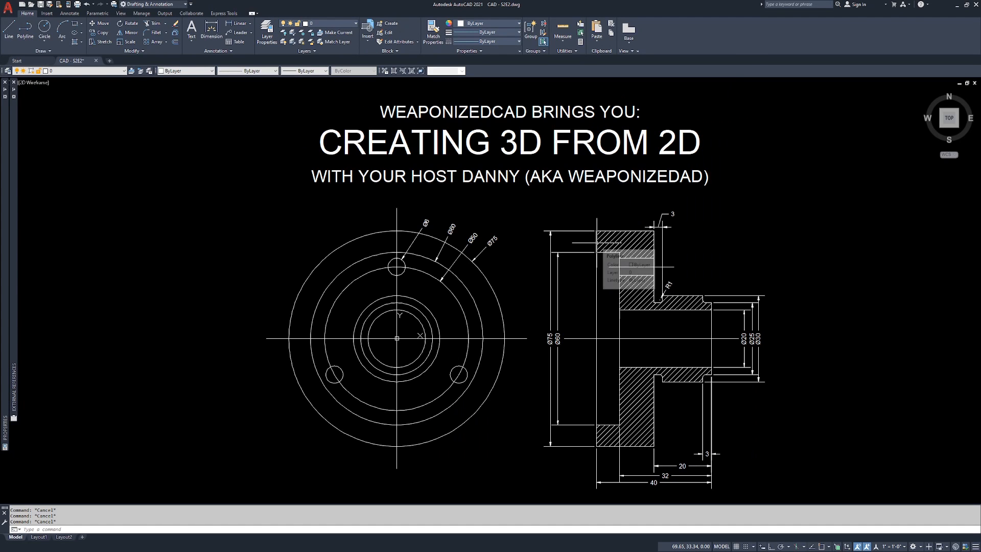
Step: Try selecting the dimensions with SELECTSIMILAR using only the Ø6 hole dimension as the sample, then clear the selection
type("s")
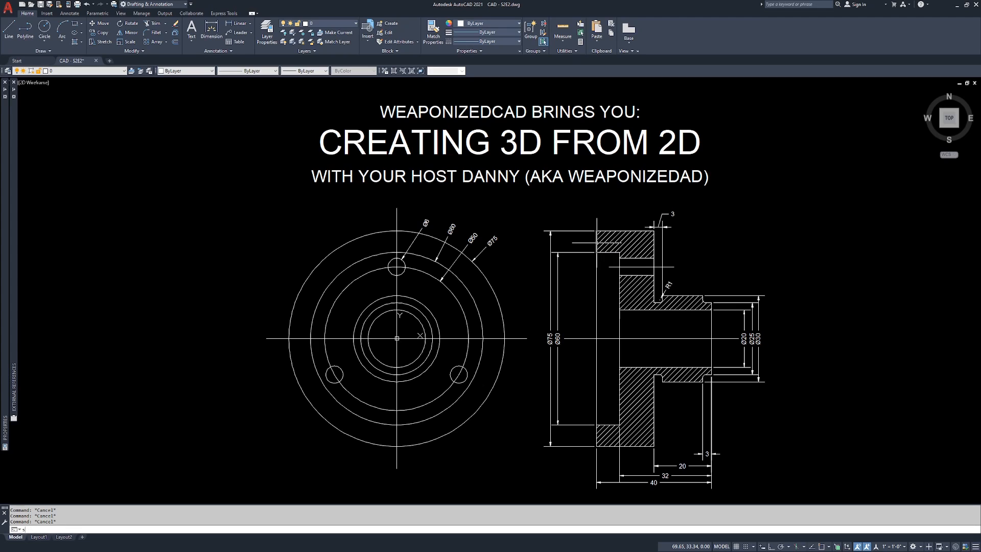
type("electsimilar")
key("Return")
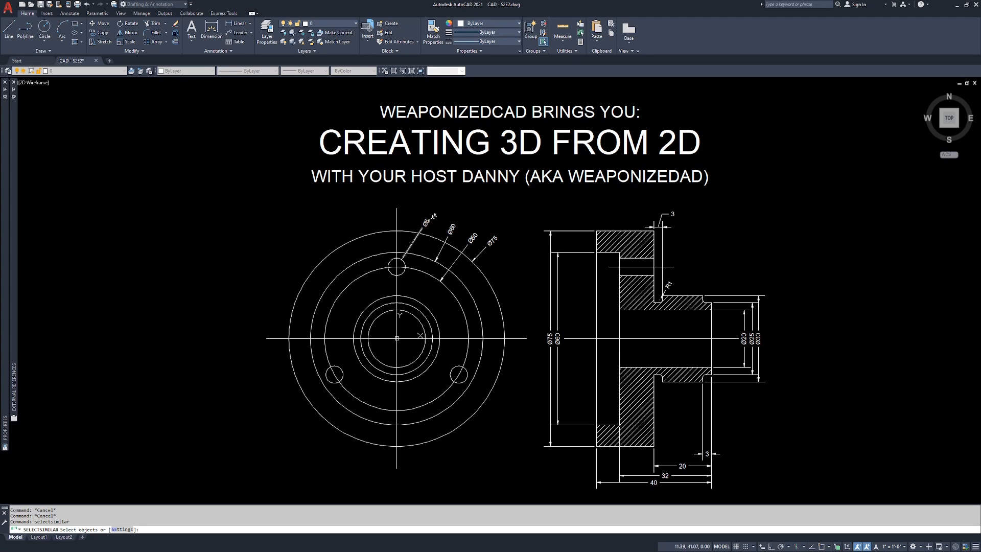
left_click(427, 221)
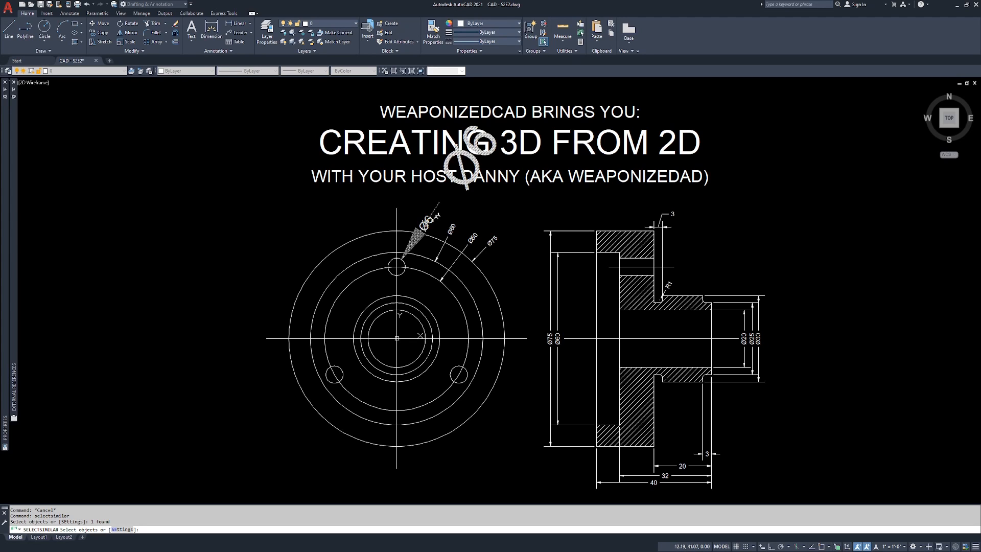
scroll(432, 221, "up", 2)
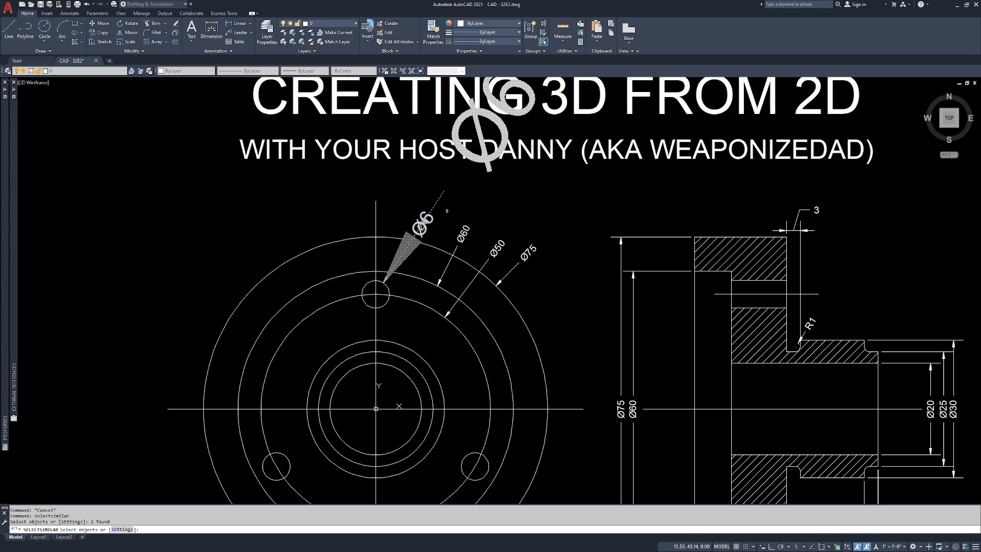
key("Return")
scroll(507, 233, "down", 2)
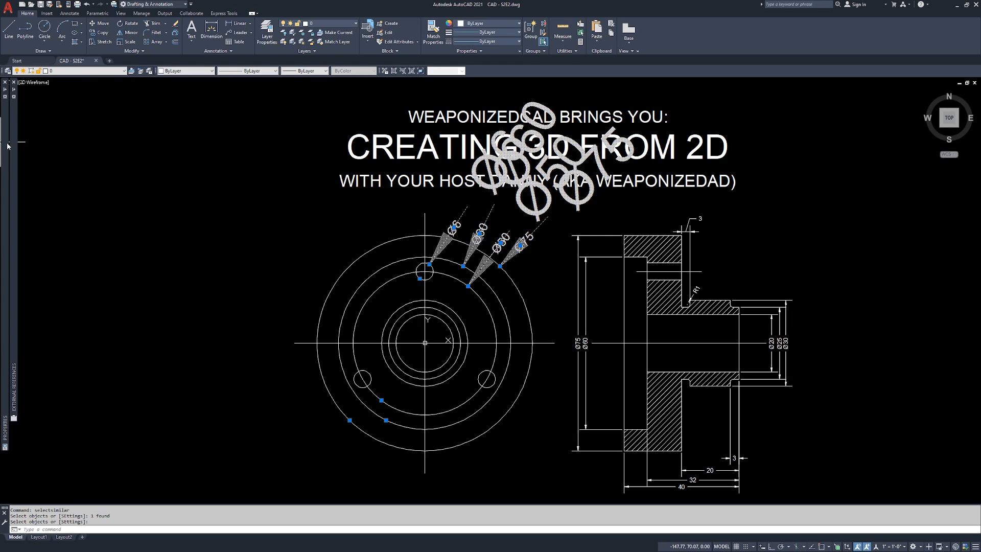
mouse_move(6, 146)
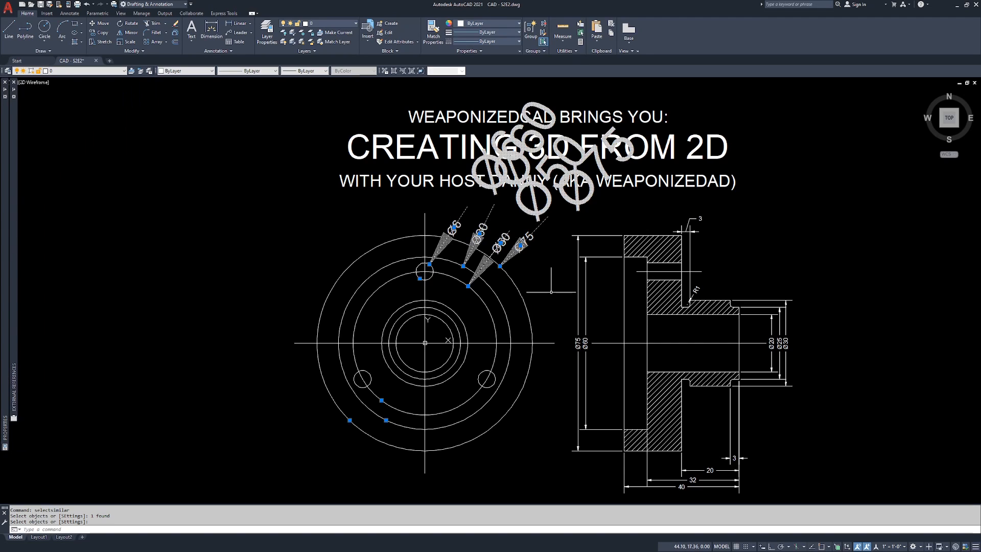
key("Escape")
key("Escape")
key("Escape")
Step: Select all dimensions with SELECTSIMILAR, using the Ø6 diameter, the upper 3, the R1 radius and the section view's Ø60 as samples
type("si")
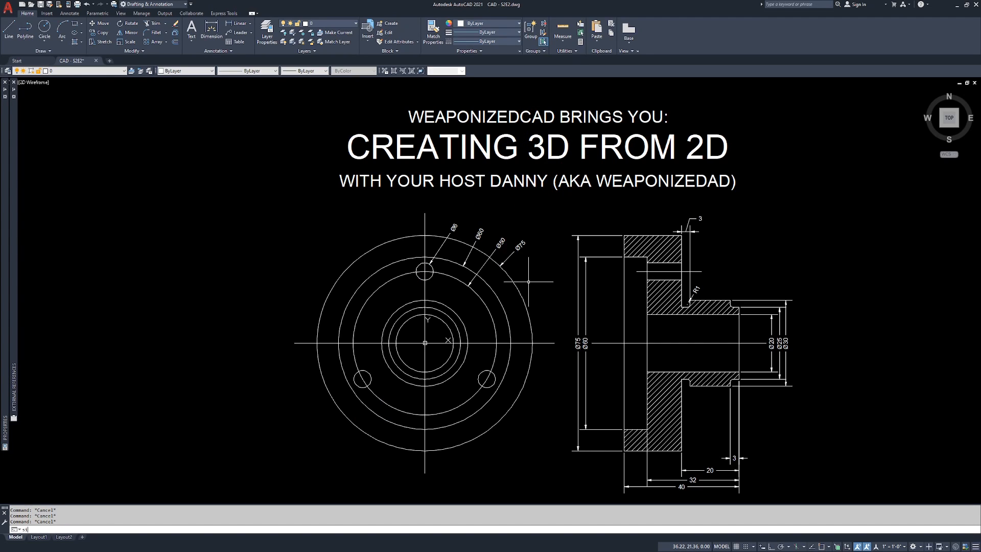
type("lectsimilar")
key("Return")
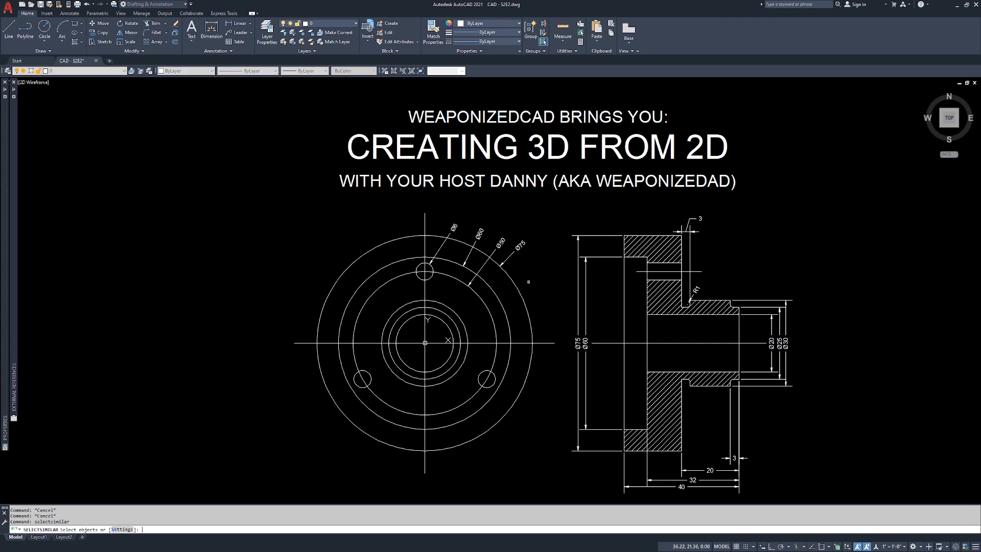
left_click(456, 223)
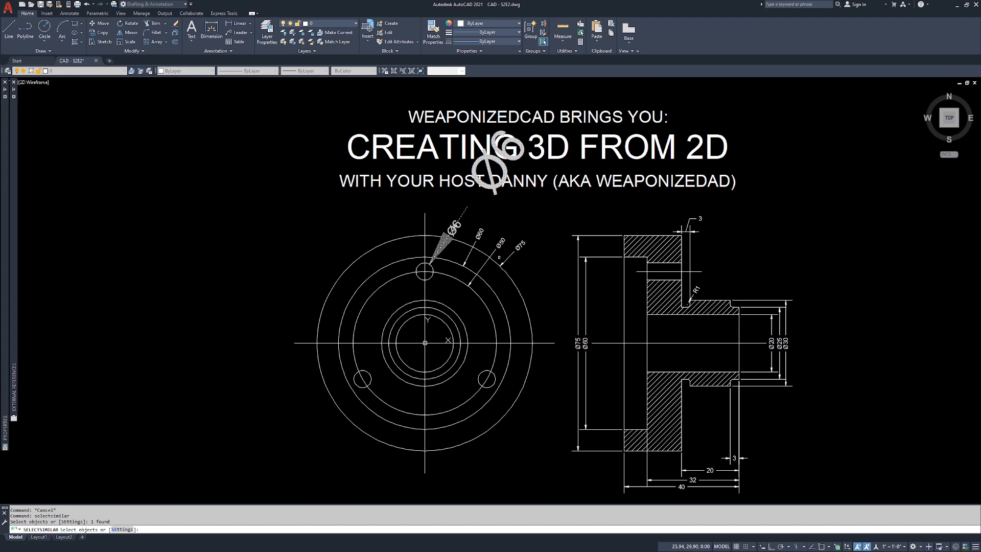
left_click(690, 232)
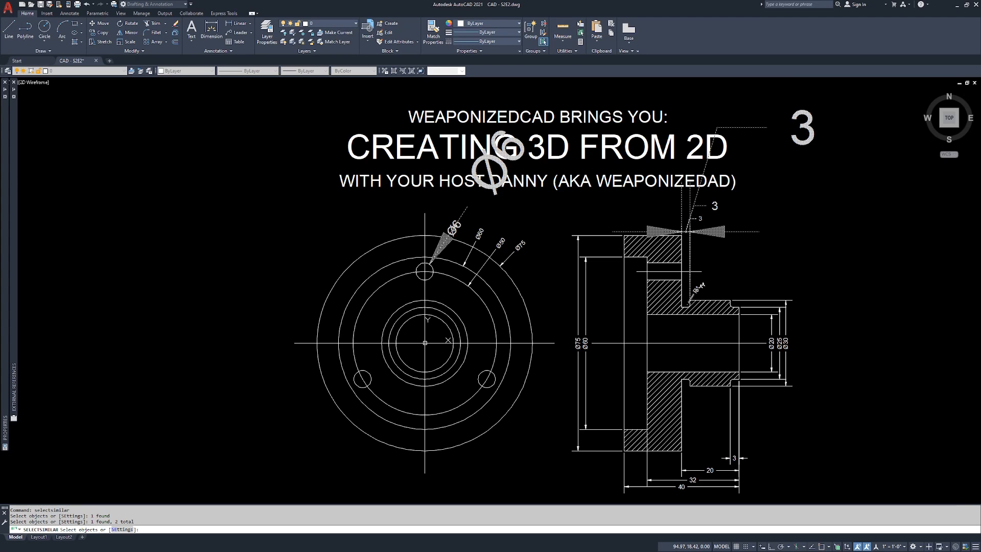
left_click(698, 289)
left_click(586, 300)
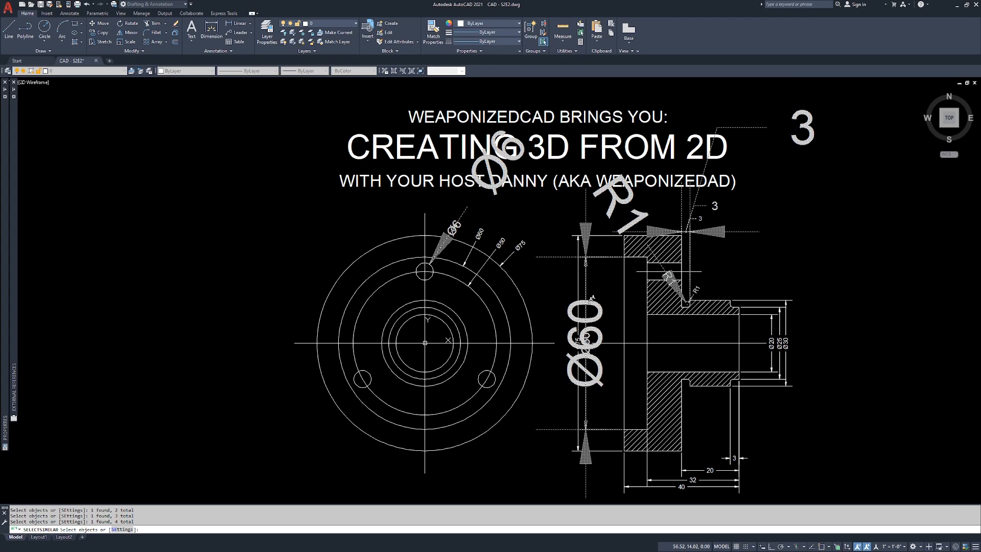
key("Return")
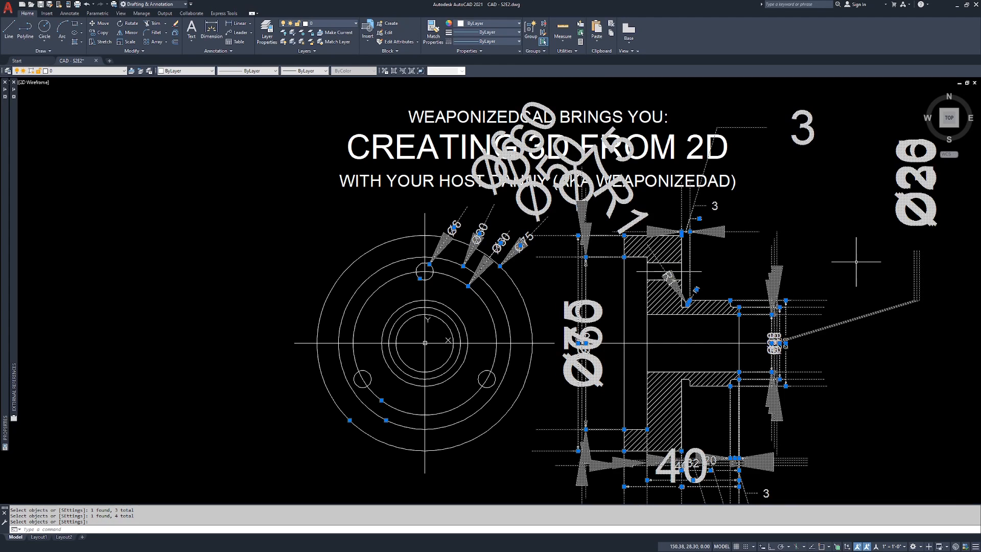
scroll(382, 279, "down", 2)
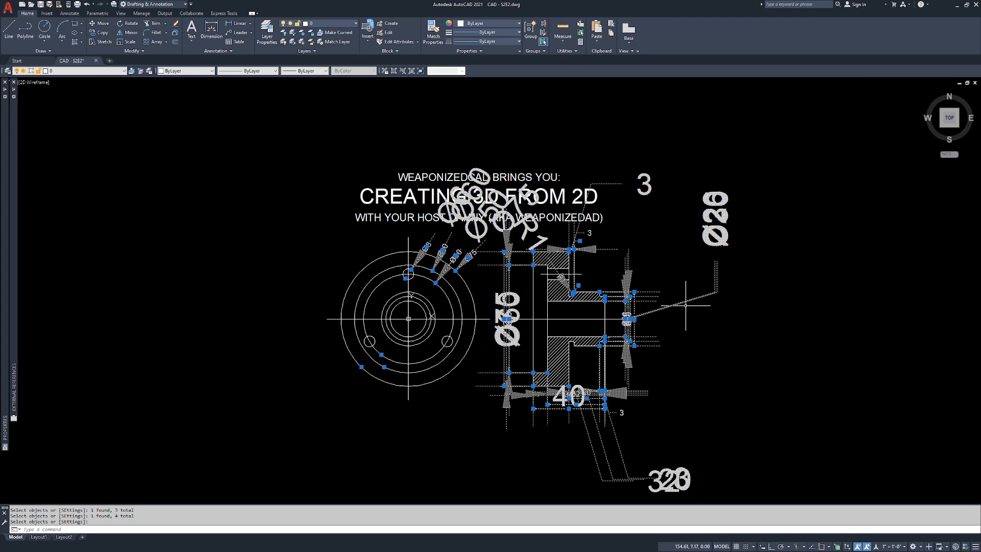
Step: Move the selected dimensions to the Dim layer and clear the selection
left_click(90, 72)
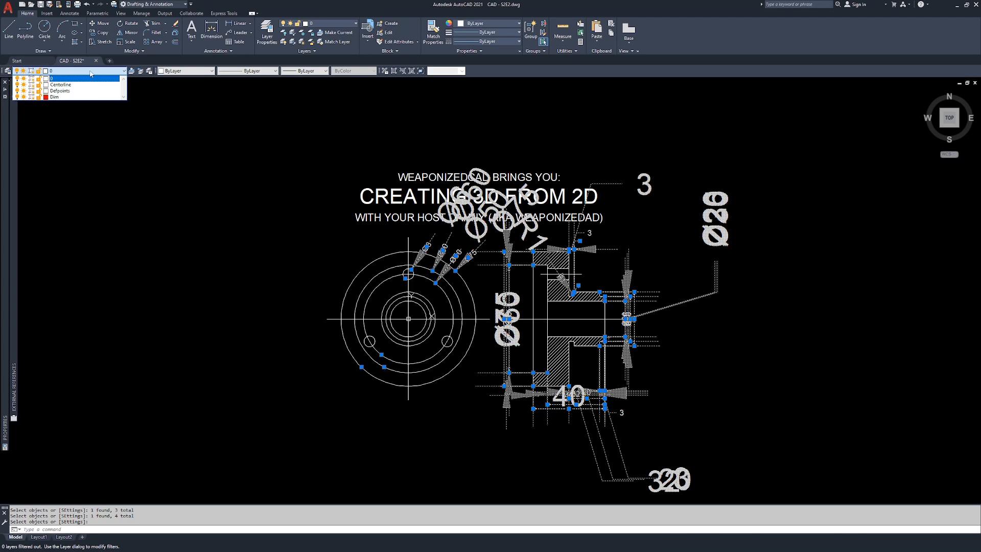
left_click(78, 97)
key("Escape")
key("Escape")
key("Escape")
Step: Examine the dimensions in the front and section views of the flange
scroll(488, 276, "up", 4)
scroll(484, 281, "down", 5)
scroll(491, 270, "up", 2)
scroll(499, 266, "up", 3)
middle_click_drag(499, 266, 510, 204)
scroll(510, 204, "down", 3)
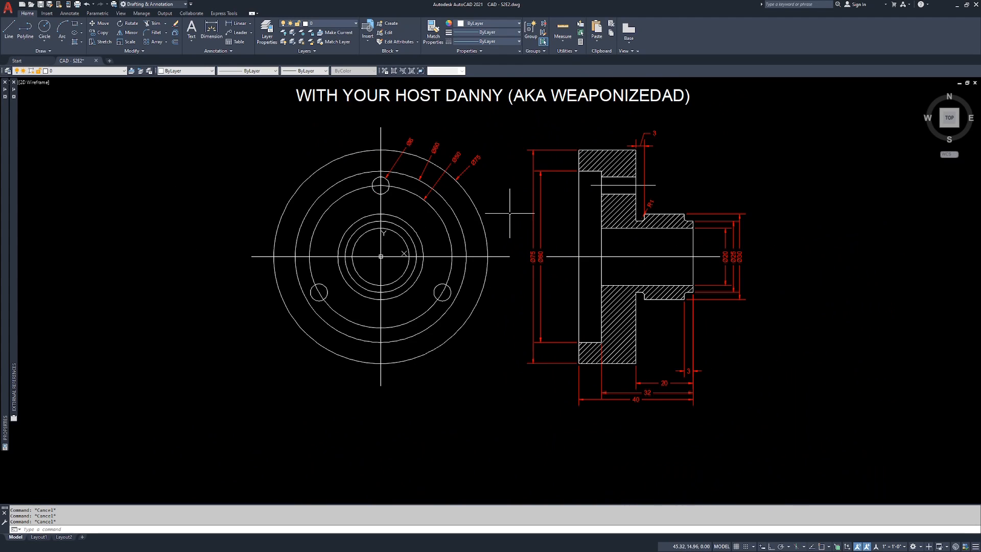
scroll(508, 210, "down", 1)
scroll(467, 237, "up", 1)
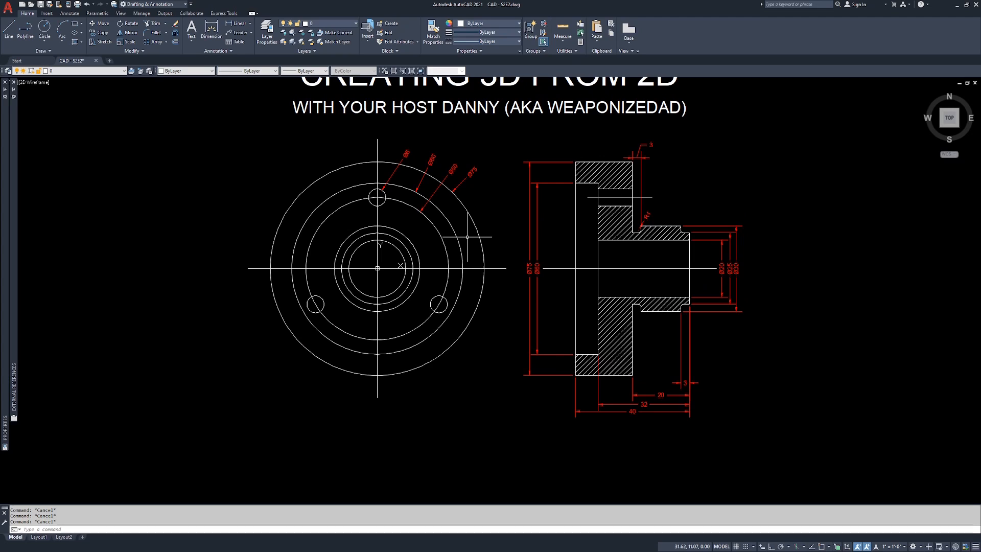
Step: Turn off the Dim layer with LAYOFF by picking the front view's Ø75 dimension
type("layoff")
key("Return")
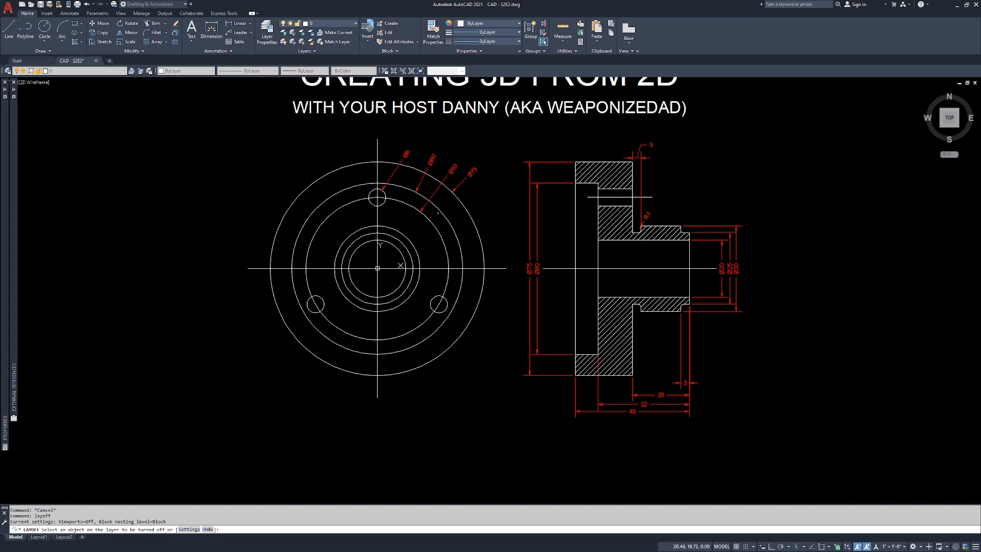
left_click(475, 173)
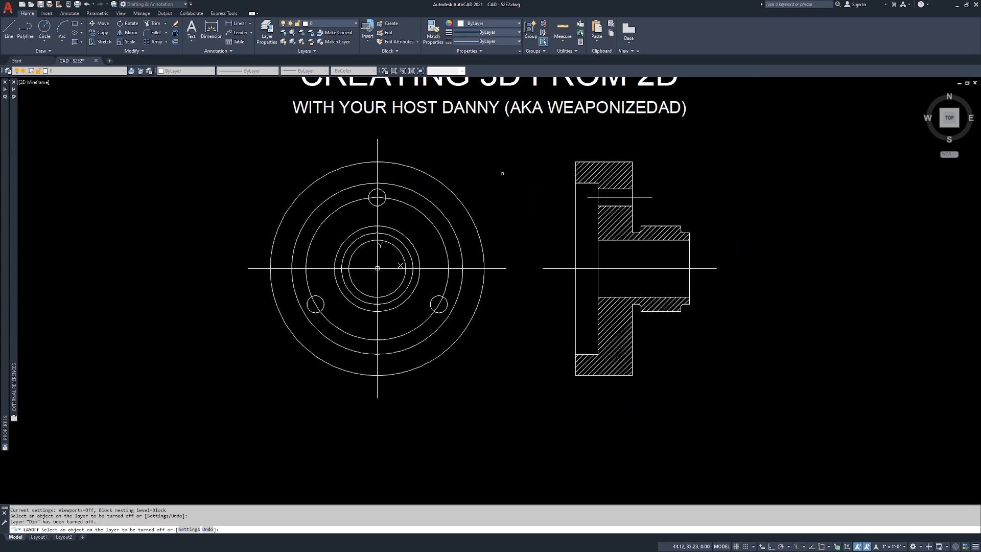
key("Return")
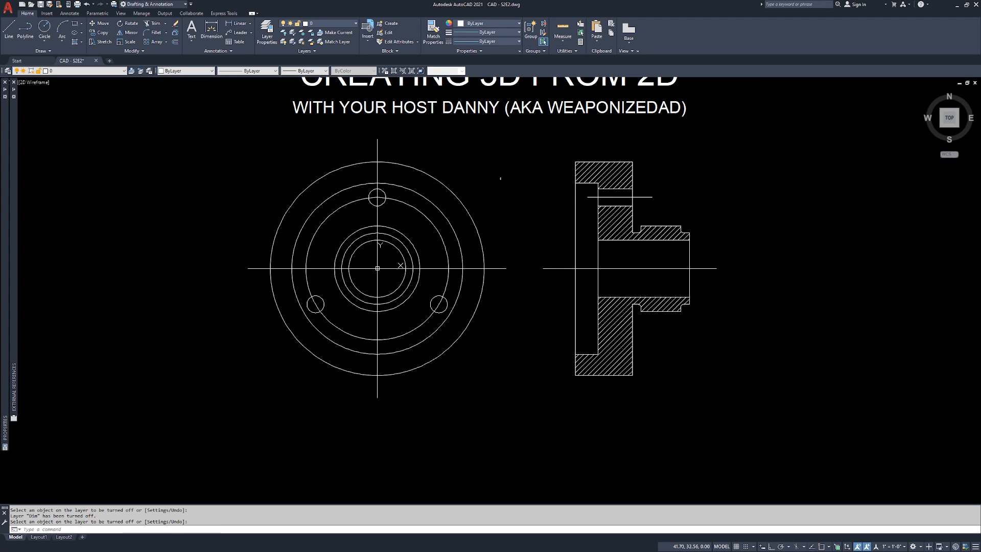
Step: Review the Dim layer's on/off state in the layer manager, then close the manager
left_click(100, 71)
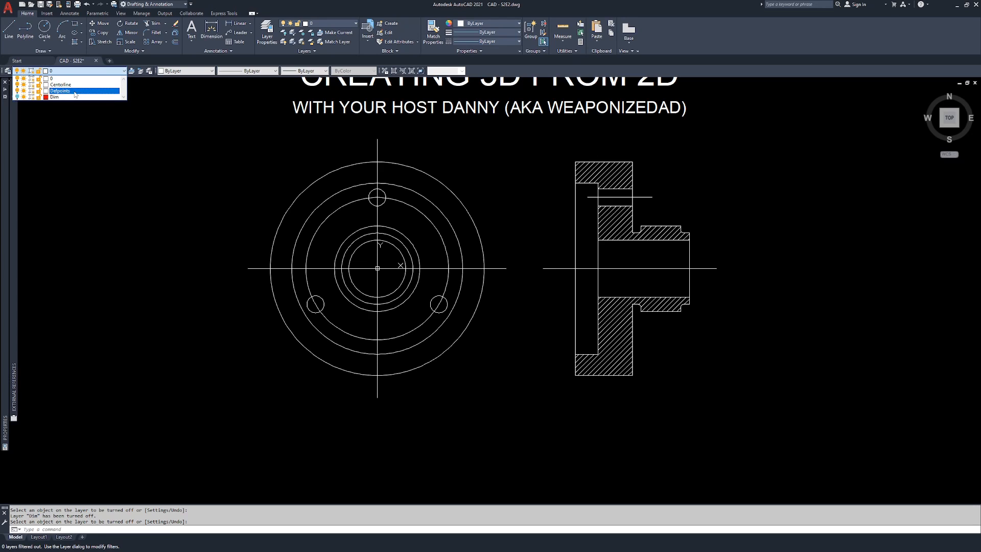
left_click(88, 268)
type("la")
key("Return")
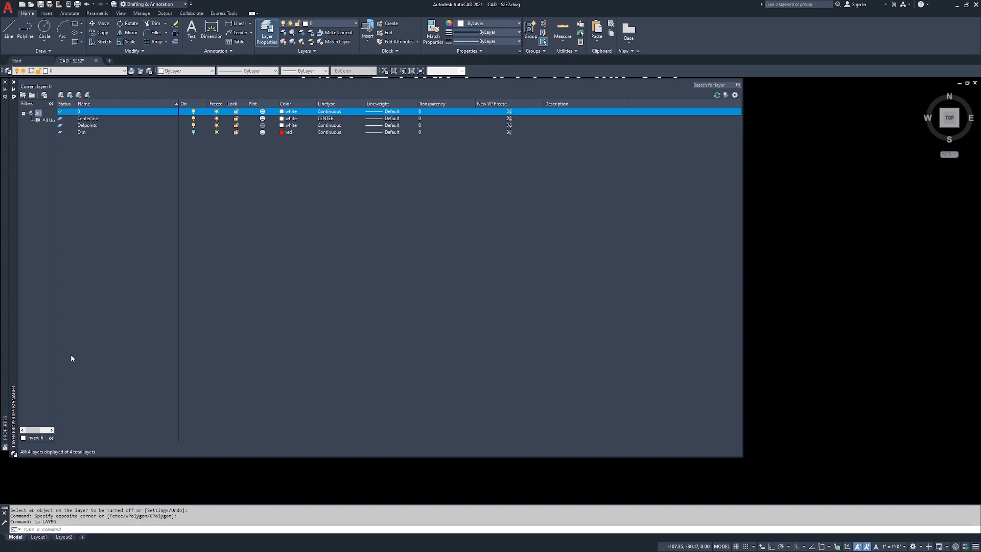
left_click(84, 132)
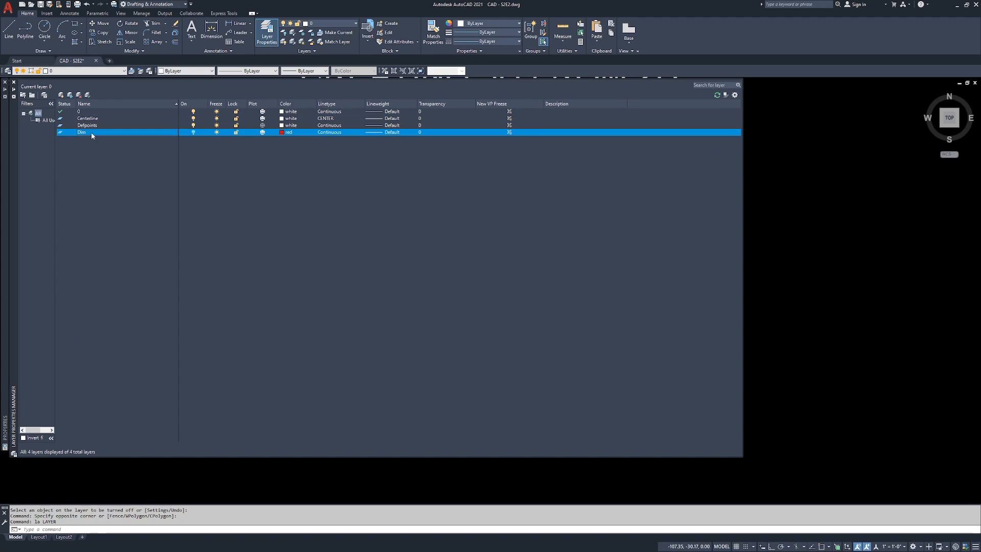
left_click(193, 120)
left_click(193, 119)
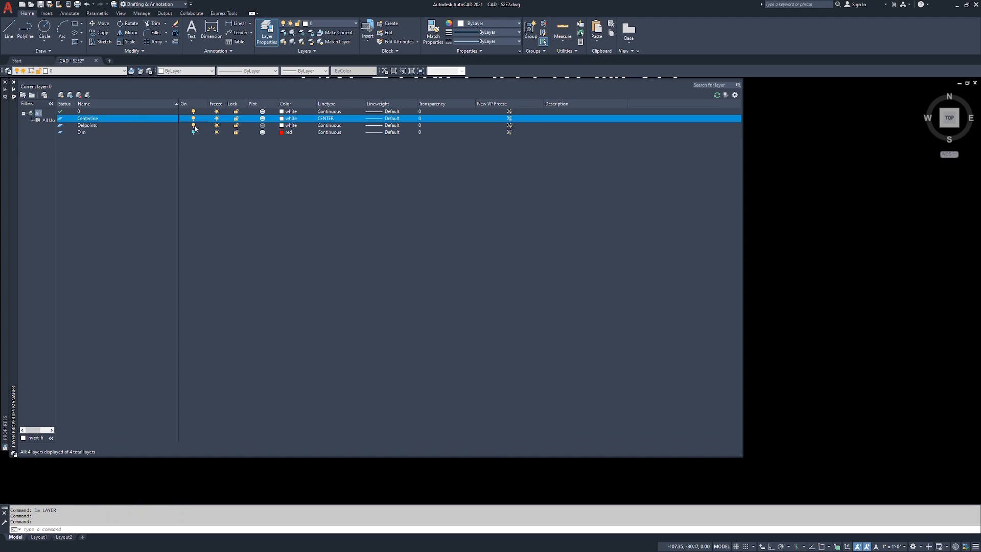
left_click(194, 134)
left_click(14, 82)
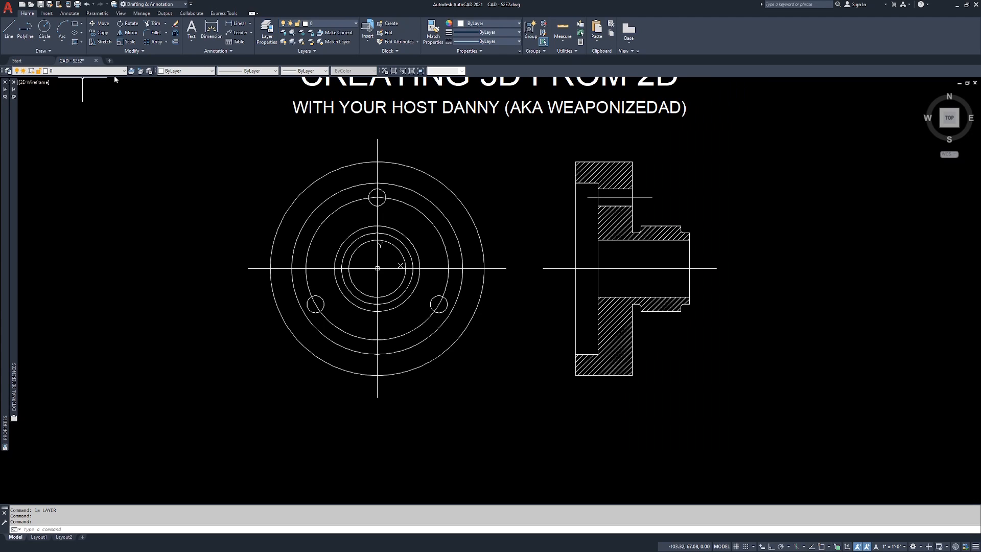
Step: Check the Dim layer's visibility state in the quick layer list
left_click(88, 73)
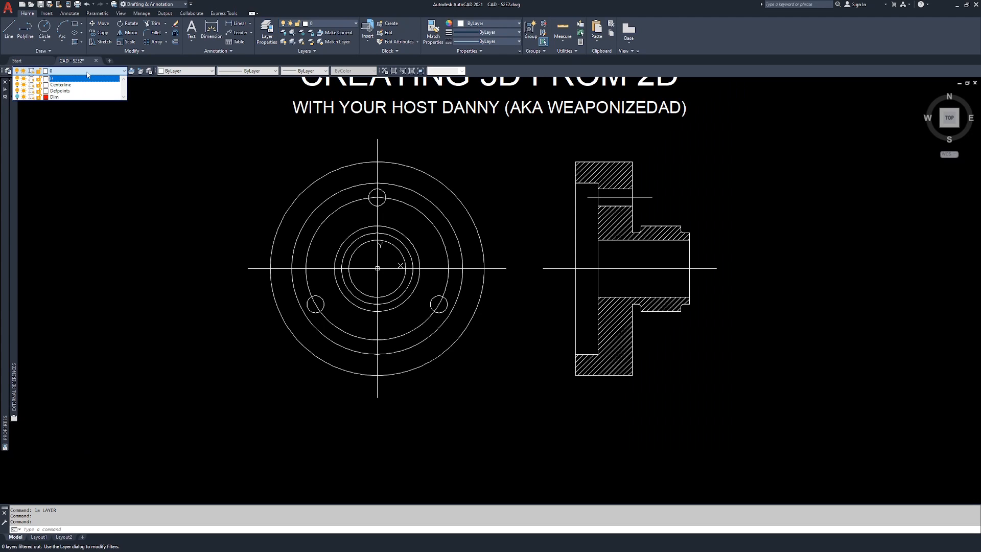
left_click(17, 97)
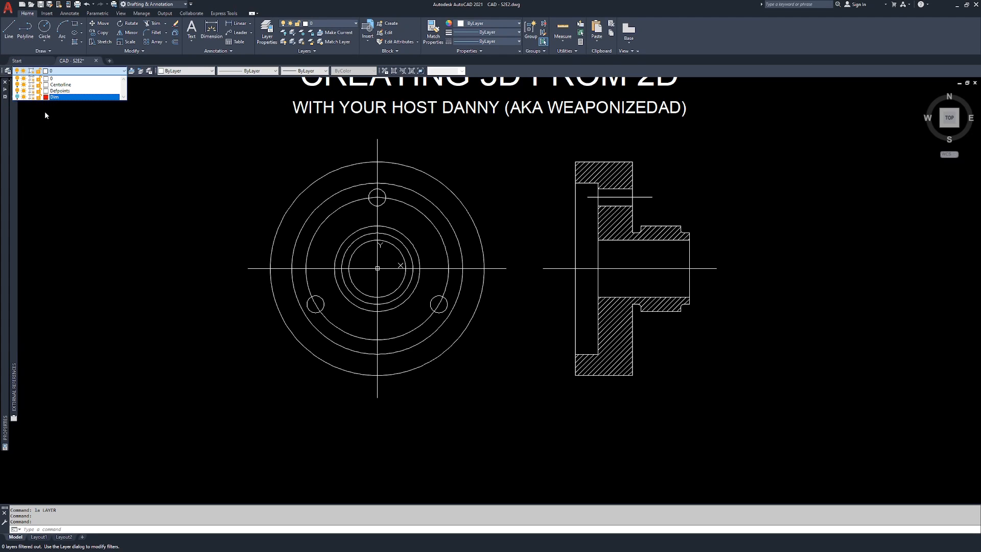
key("Escape")
key("Escape")
key("Escape")
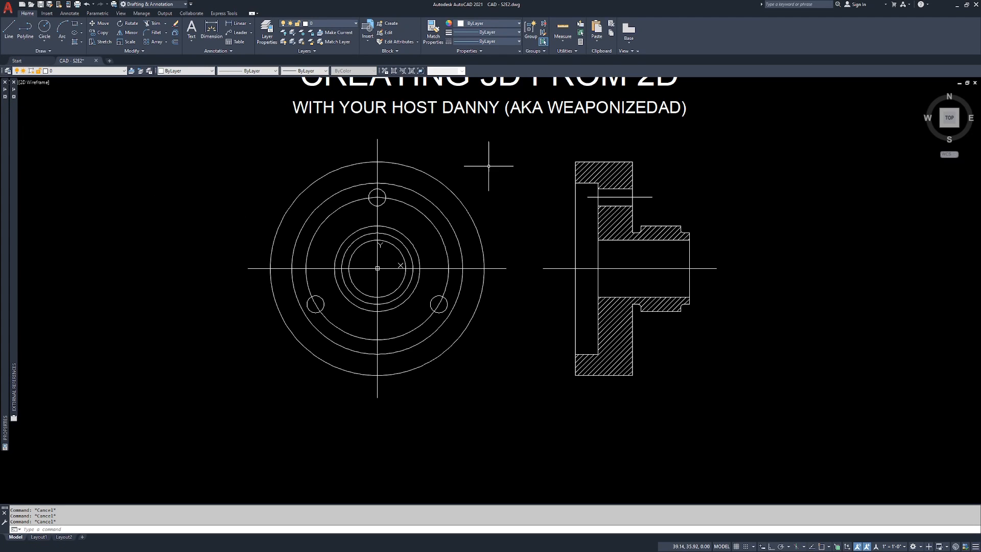
Step: Examine the reference image of the flange drawing, including its front view, section view and dimensions
mouse_move(488, 162)
middle_mouse_down()
mouse_move(503, 180)
mouse_move(512, 231)
mouse_move(500, 232)
middle_mouse_up()
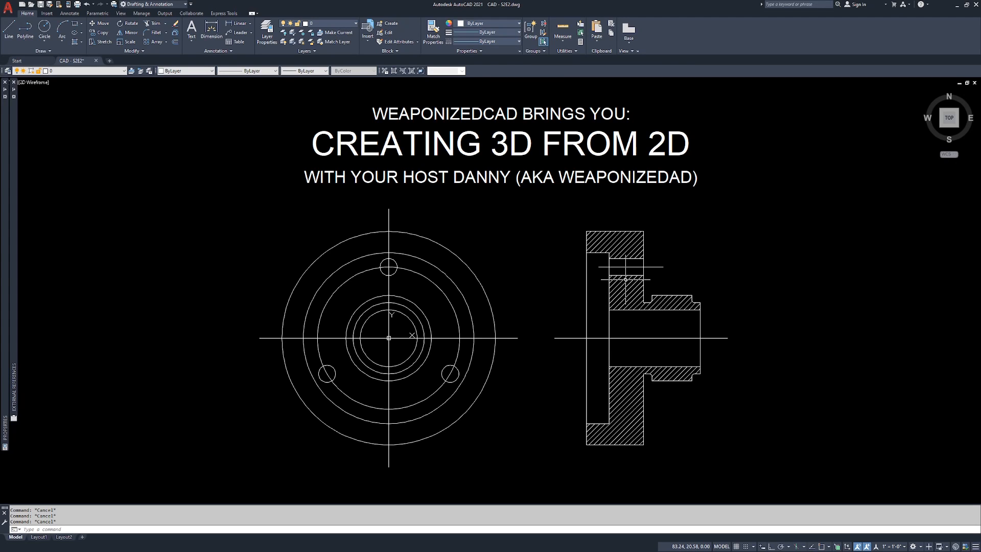
middle_click_drag(742, 253, 90, 300)
middle_click_drag(355, 282, 673, 285)
scroll(578, 276, "up", 10)
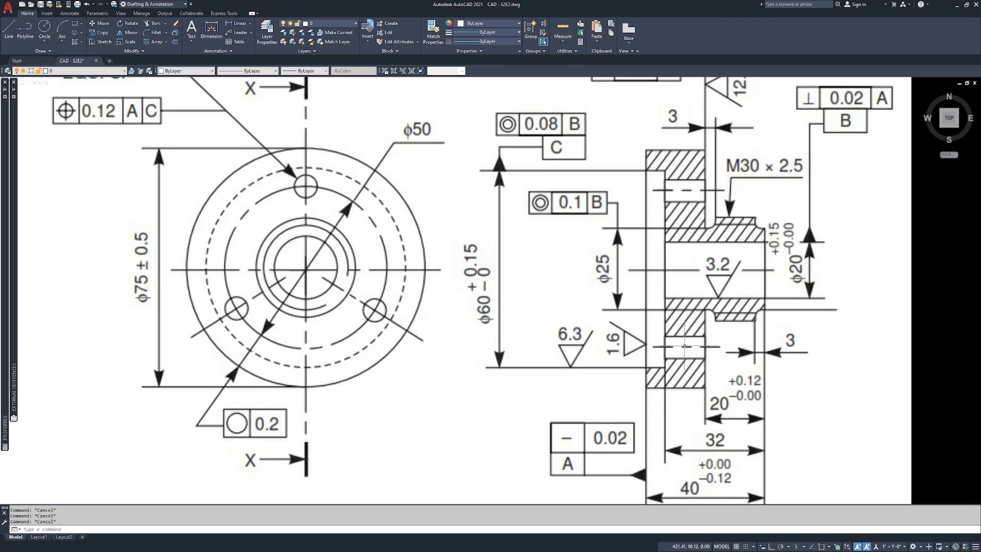
scroll(684, 347, "down", 6)
left_click(620, 239)
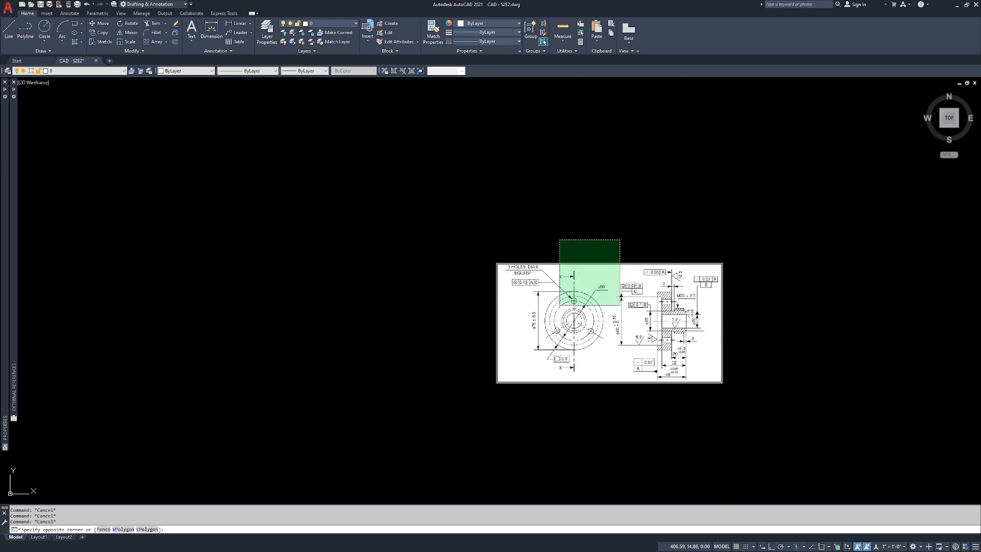
Step: Erase the attached reference image of the flange drawing
left_click(558, 306)
type("e")
key("Return")
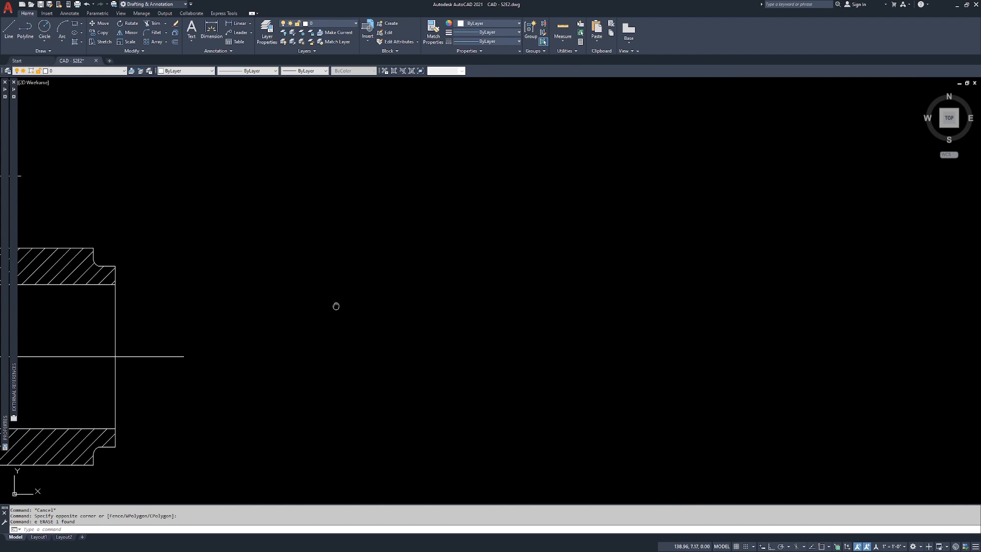
Step: Erase the small hole's centreline and the hatching from the section view
scroll(553, 273, "down", 3)
middle_click_drag(553, 272, 512, 299)
scroll(528, 275, "up", 3)
middle_click_drag(681, 278, 650, 273)
left_click(752, 191)
left_click(731, 211)
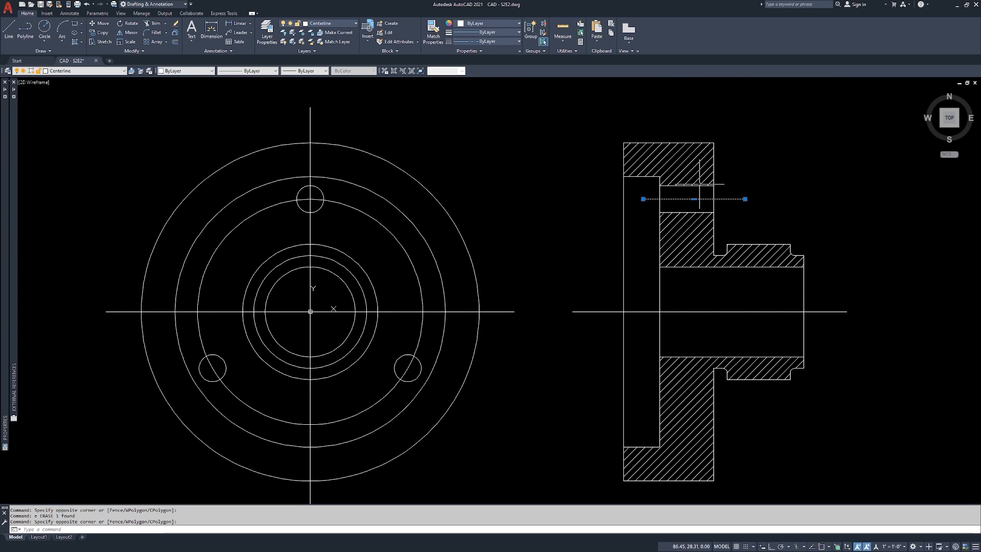
key("Return")
left_click(679, 159)
key("Return")
key("Escape")
key("Escape")
key("Escape")
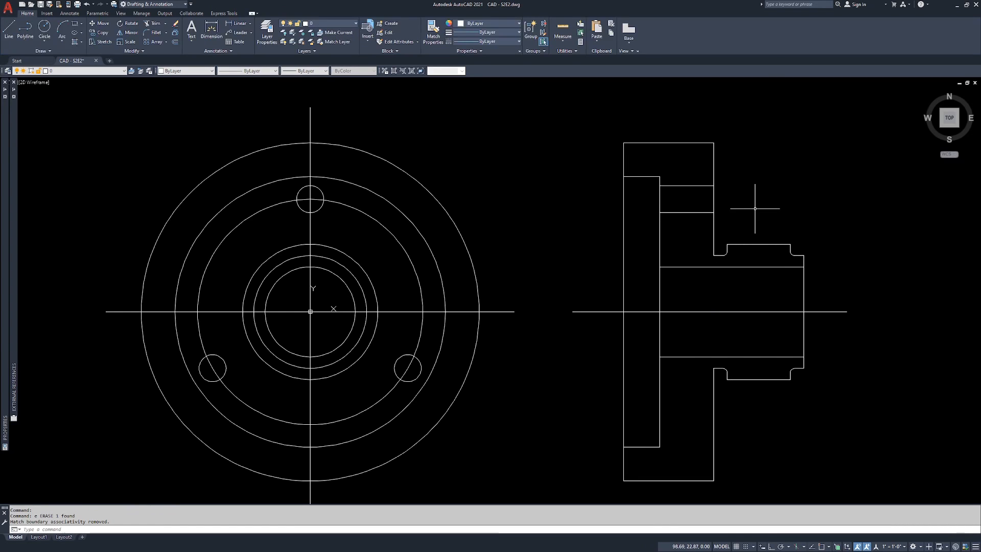
Step: Erase the section view's two small-hole edges and the two horizontal bore edges
left_click(700, 176)
left_click(683, 219)
left_click(697, 254)
left_click(685, 280)
left_click(696, 333)
left_click(685, 366)
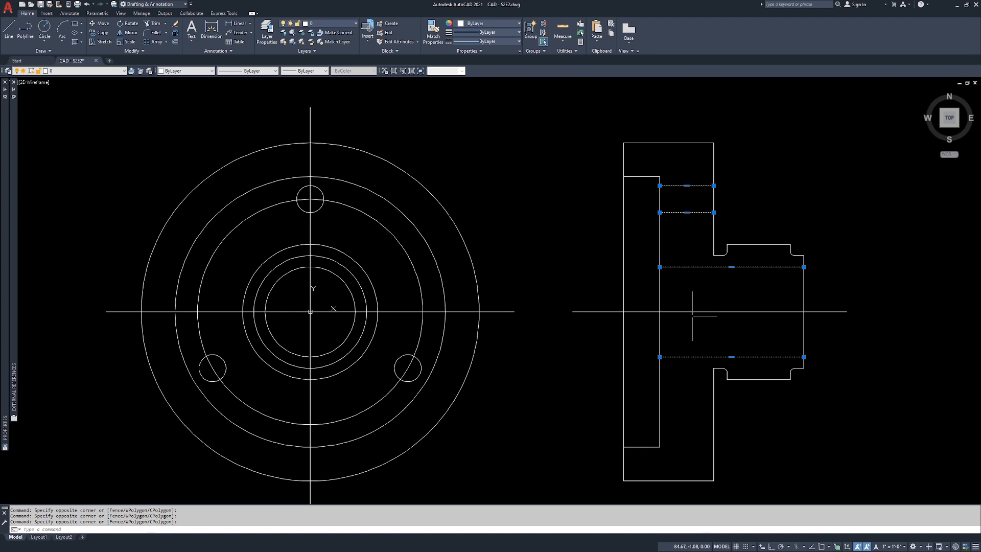
type("e")
key("Return")
key("Escape")
key("Escape")
scroll(595, 271, "down", 2)
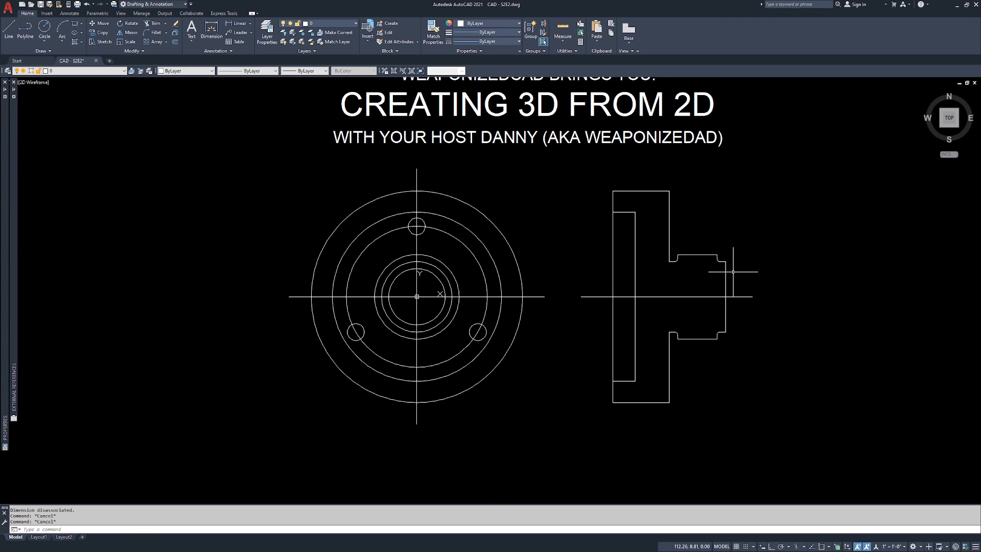
Step: Split model space into the Four: Equal viewport arrangement and fit the drawing in the upper-left viewport
key("Return")
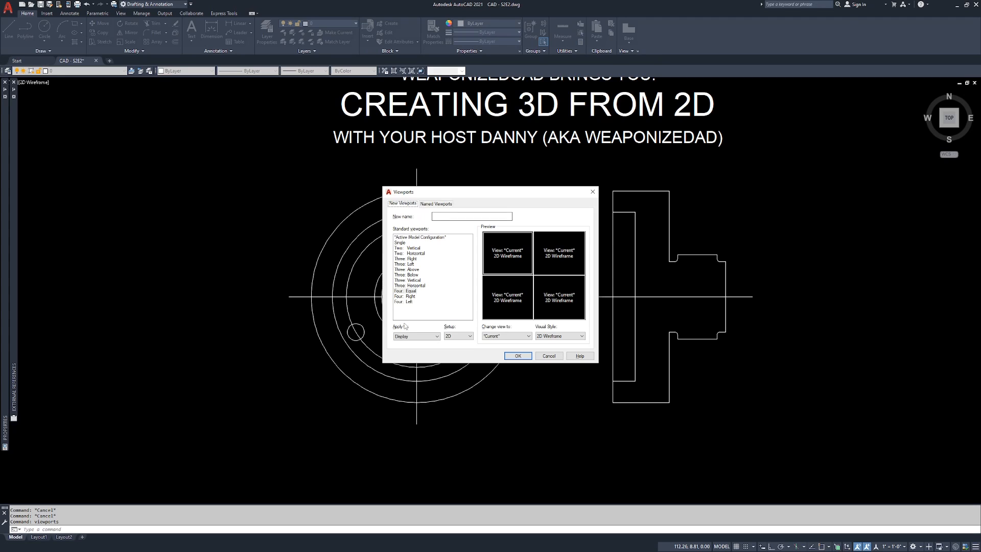
left_click(408, 290)
left_click(517, 357)
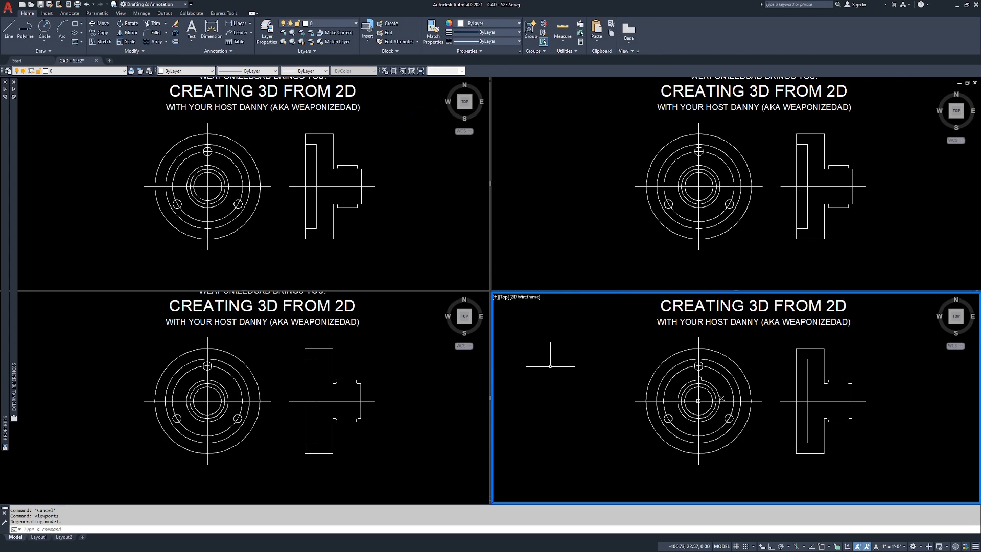
left_click(410, 157)
middle_click_drag(377, 149, 387, 169)
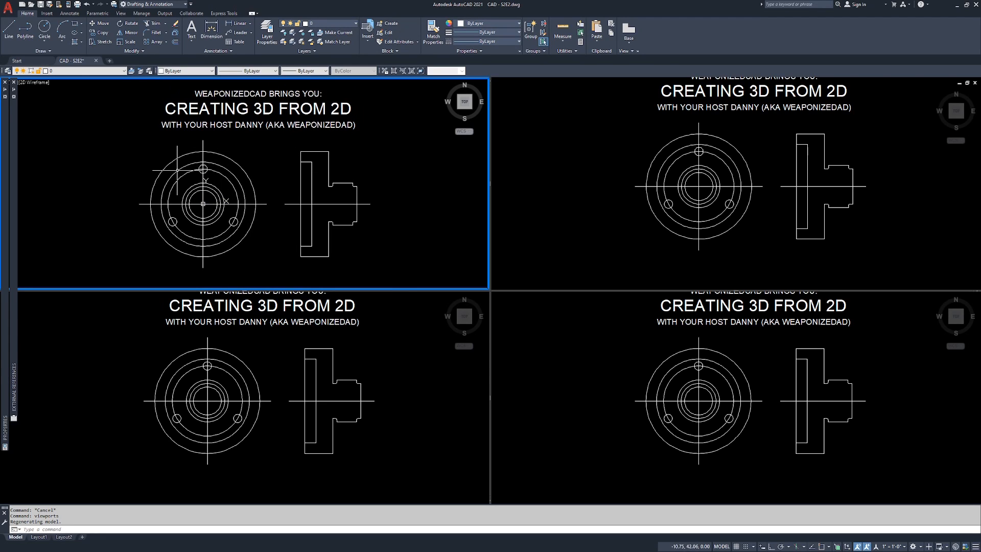
scroll(208, 183, "down", 2)
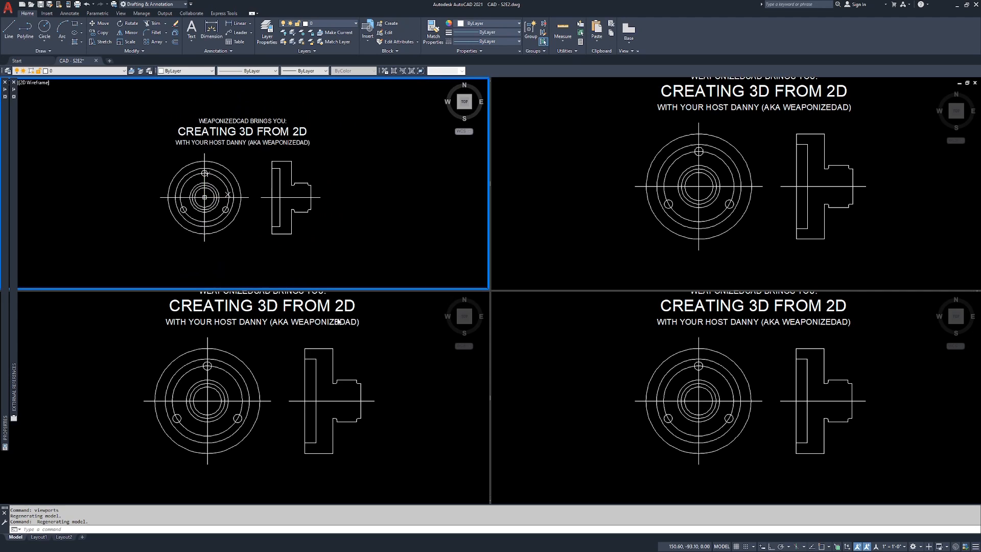
Step: Set the lower-left viewport to the Front view and the lower-right viewport to the Right view
left_click(383, 362)
middle_click_drag(408, 343, 394, 362)
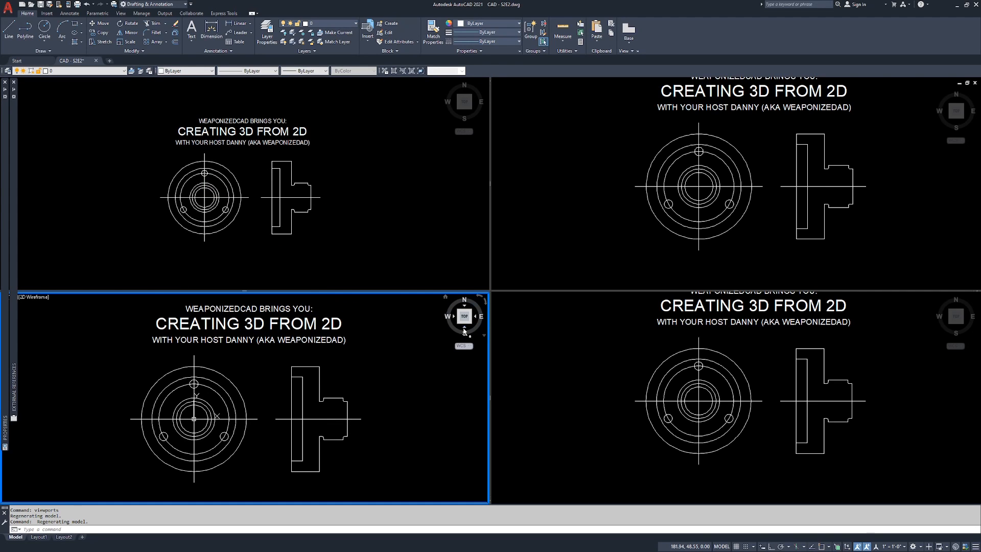
left_click(465, 328)
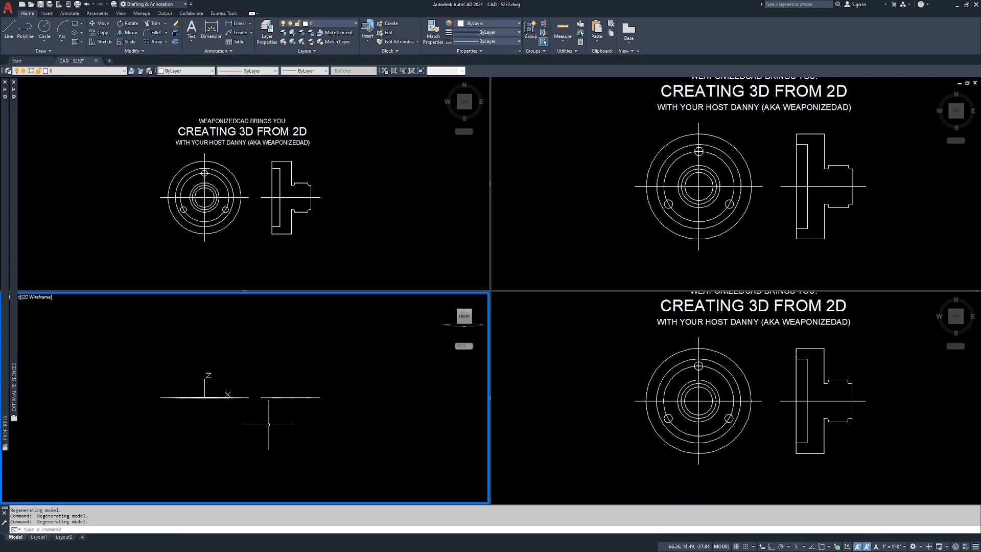
left_click(628, 388)
middle_click_drag(628, 389, 614, 415)
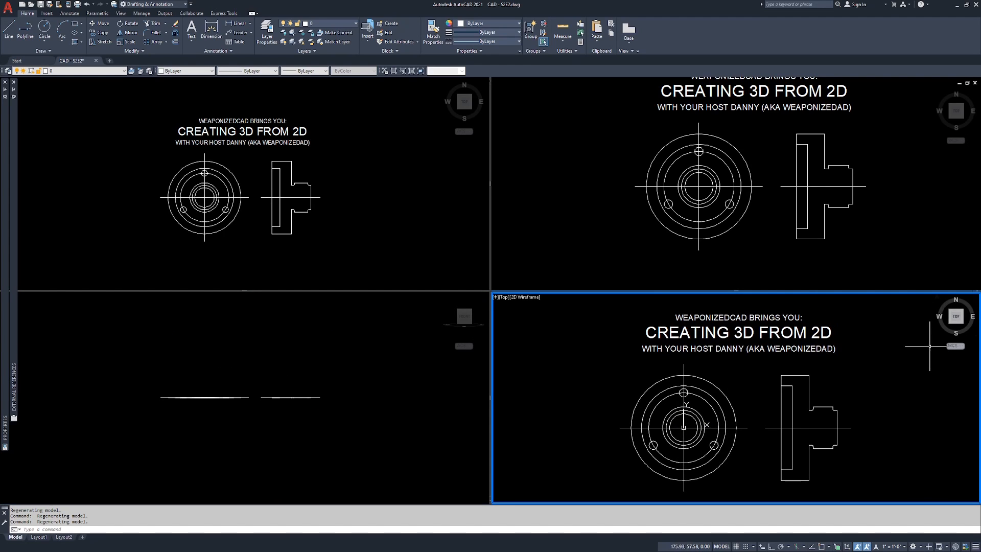
left_click(968, 317)
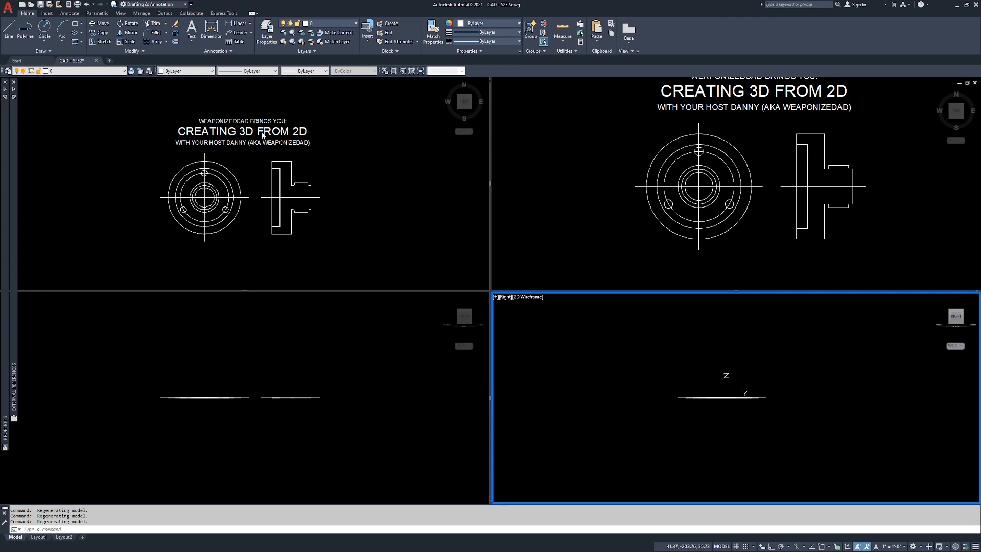
Step: Erase the title text above the flange views
left_click(297, 99)
left_click(301, 103)
left_click(228, 147)
key("Delete")
key("Escape")
key("Escape")
key("Escape")
Step: Set the upper-right viewport to the SE Isometric view with both flange views enlarged
left_click(917, 178)
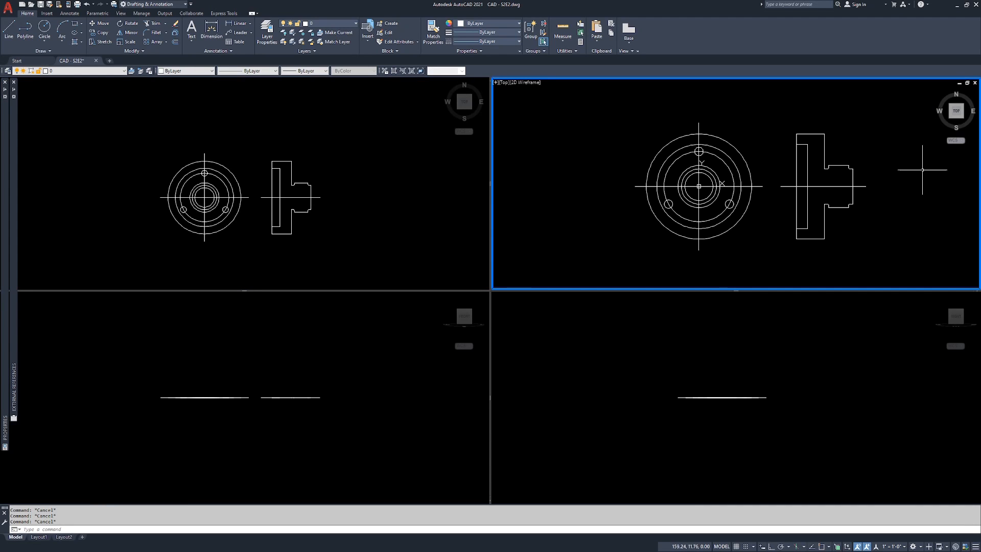
left_click(964, 121)
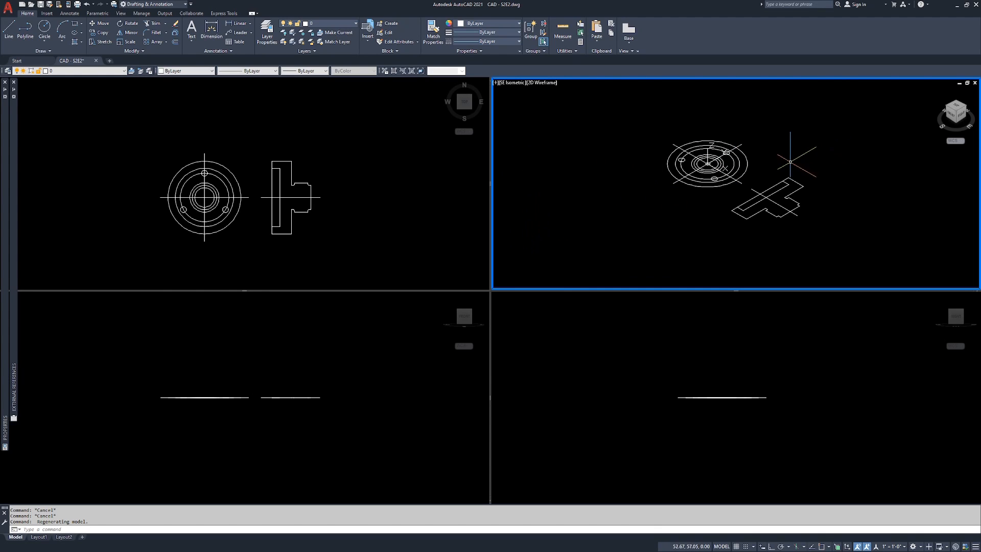
scroll(747, 168, "up", 2)
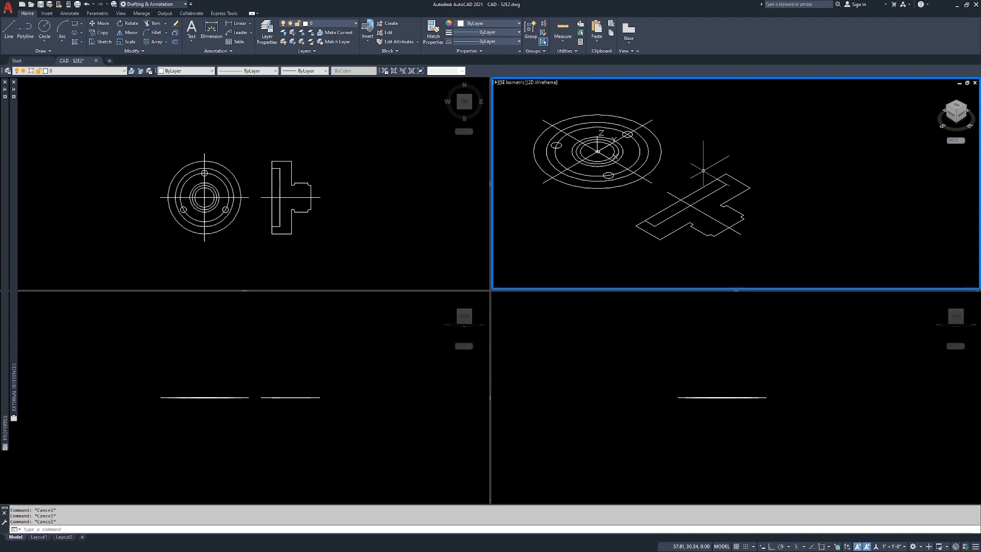
type("rev")
key("Return")
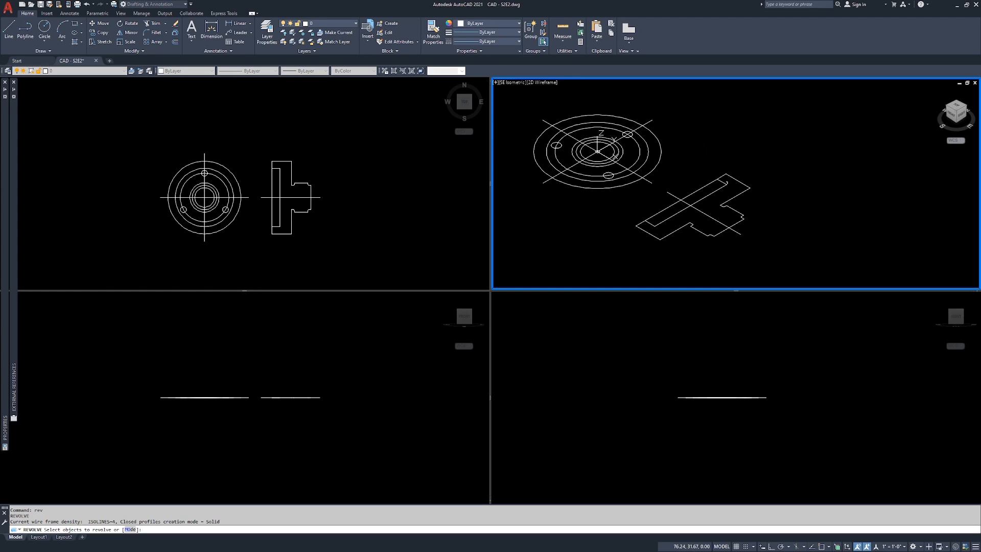
scroll(725, 181, "up", 2)
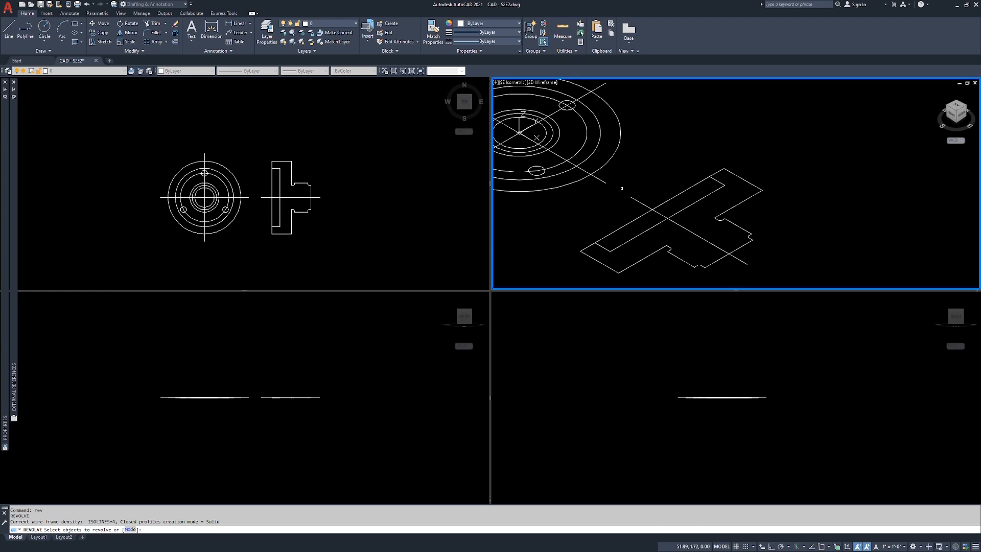
key("Escape")
key("Escape")
Step: Try to join the section view's outline segments in the upper-left viewport
left_click(345, 162)
scroll(263, 187, "up", 2)
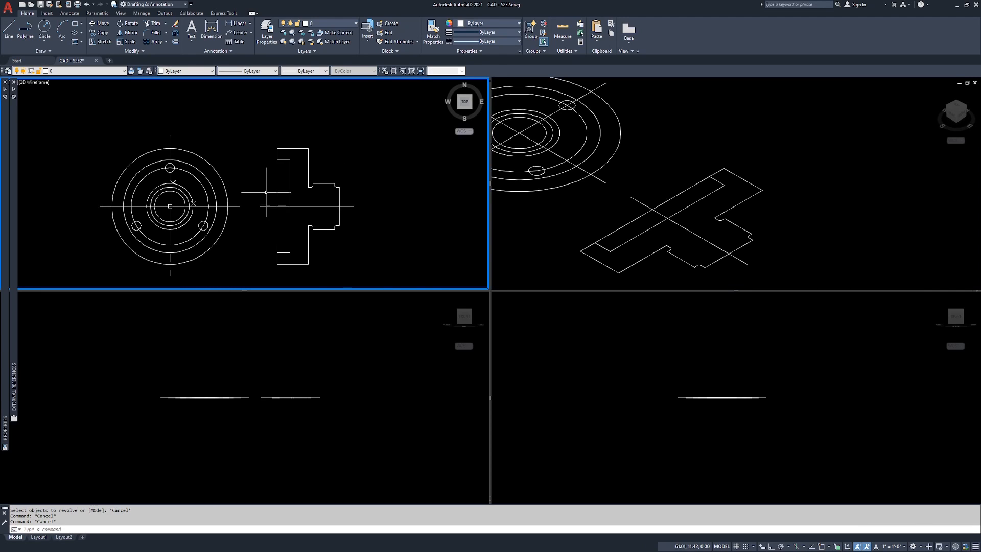
middle_click_drag(263, 186, 244, 172)
scroll(266, 139, "up", 2)
left_click(293, 125)
left_click(282, 138)
key("Escape")
key("Escape")
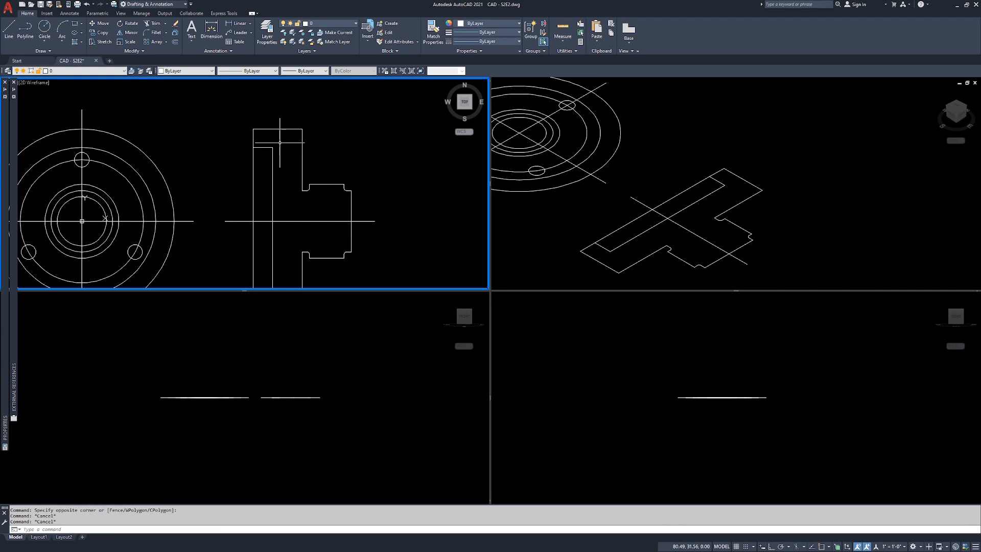
type("j")
key("Return")
left_click(255, 131)
left_click(253, 133)
key("Escape")
key("Escape")
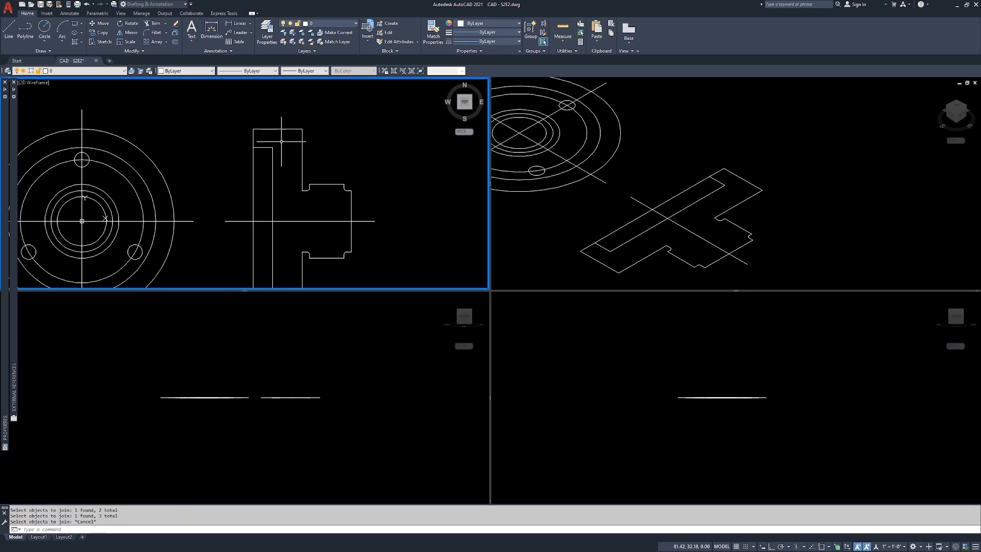
Step: Join the section view's outer outline, recess edges and hub undercuts into one polyline, leaving out the line across the recess opening
type("j")
key("Return")
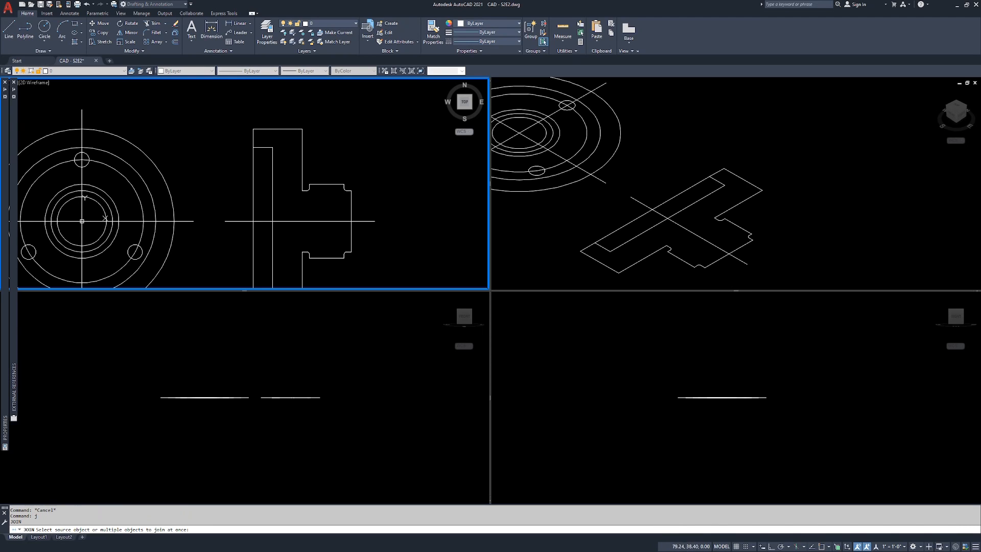
left_click(269, 129)
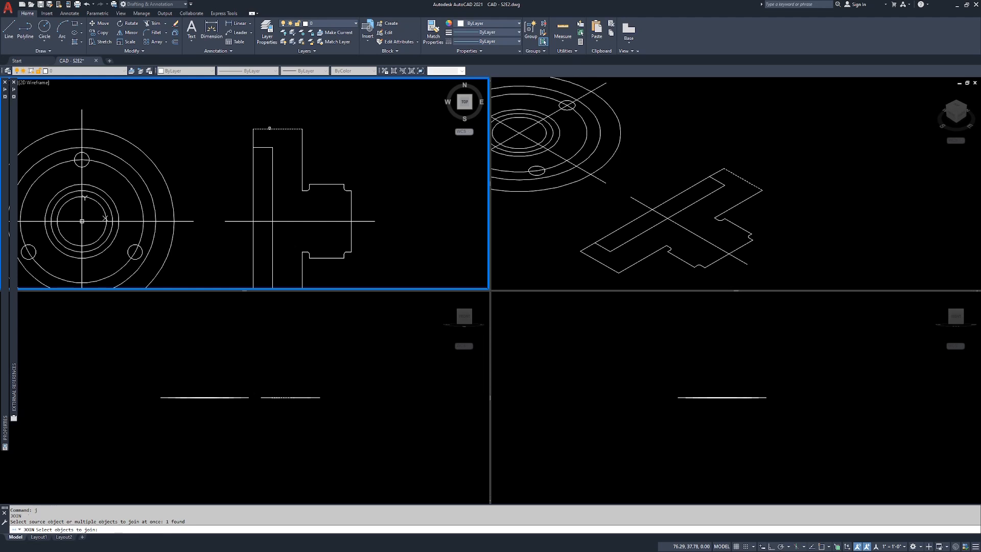
left_click(253, 137)
left_click(263, 148)
left_click(273, 158)
middle_click_drag(333, 204, 346, 145)
left_click(277, 157)
left_click(375, 106)
scroll(346, 145, "up", 2)
left_click(368, 109)
left_click(364, 109)
left_click(369, 169)
left_click(268, 285)
middle_click_drag(261, 256, 298, 206)
left_click(297, 243)
left_click(288, 226)
left_click(242, 227)
left_click(230, 222)
left_click(262, 193)
left_click(251, 214)
scroll(260, 164, "down", 2)
middle_click_drag(260, 162, 260, 224)
key("Return")
Step: Check the Closed property of the joined section outline
left_click(261, 144)
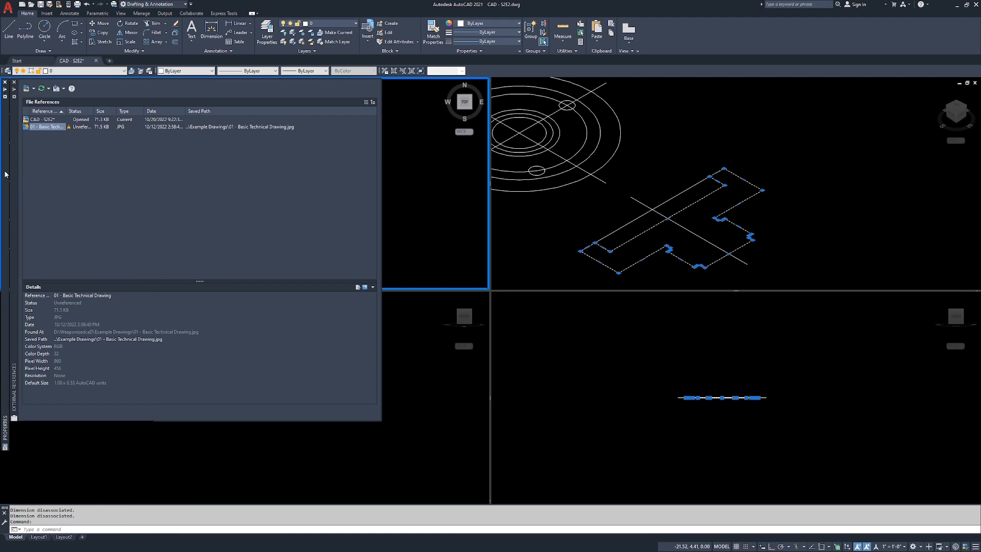
mouse_move(6, 174)
left_click(91, 271)
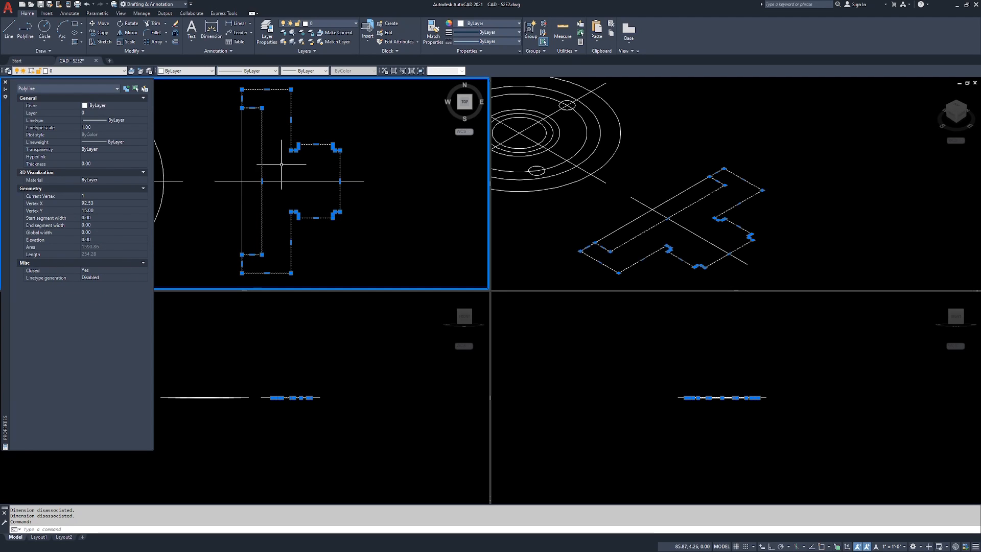
key("Escape")
key("Escape")
Step: Erase the vertical line across the recess opening in the section view
left_click(253, 127)
left_click(239, 135)
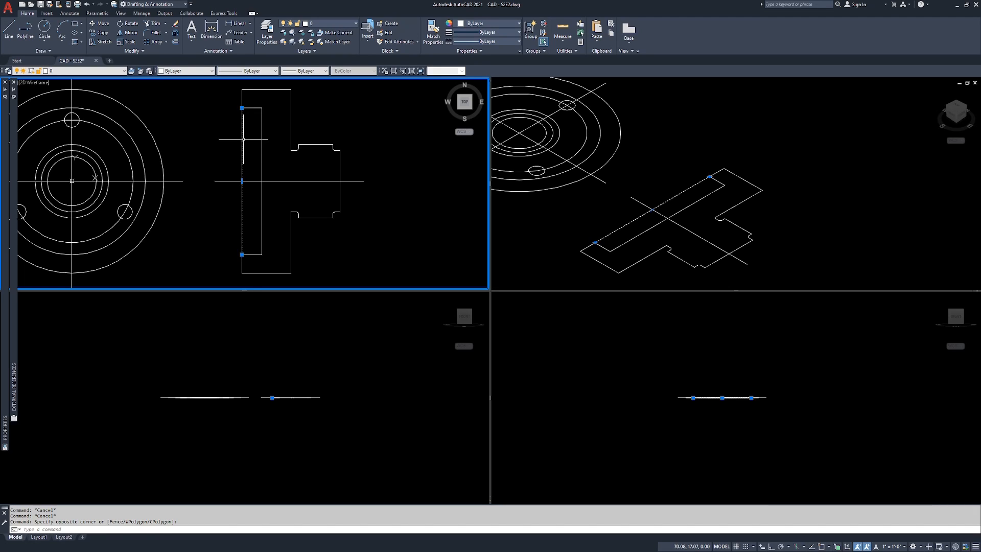
key("Delete")
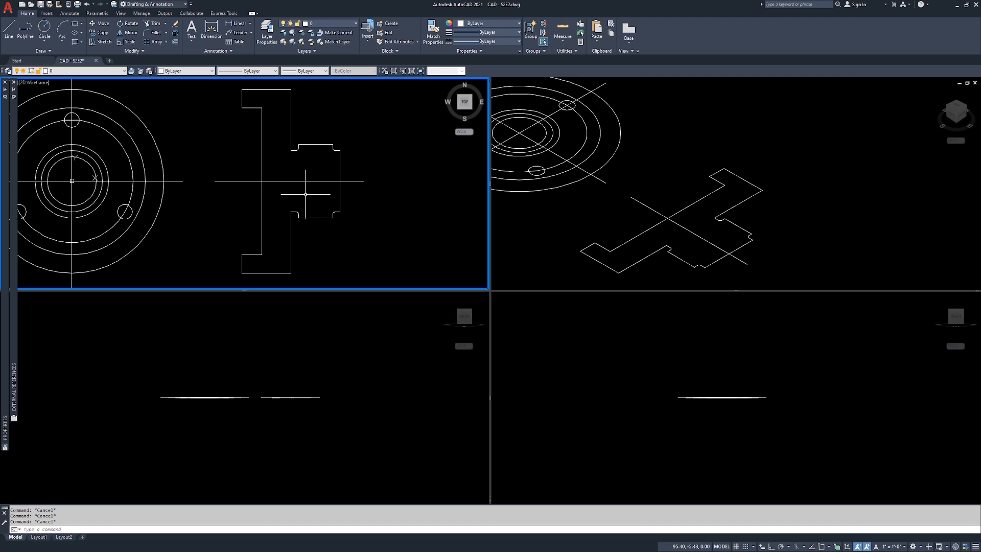
key("Return")
left_click(293, 170)
key("Escape")
key("Escape")
Step: Trim away the lower half of the section outline, using the horizontal centreline as the cutting edge
type("tr")
key("Return")
left_click(294, 167)
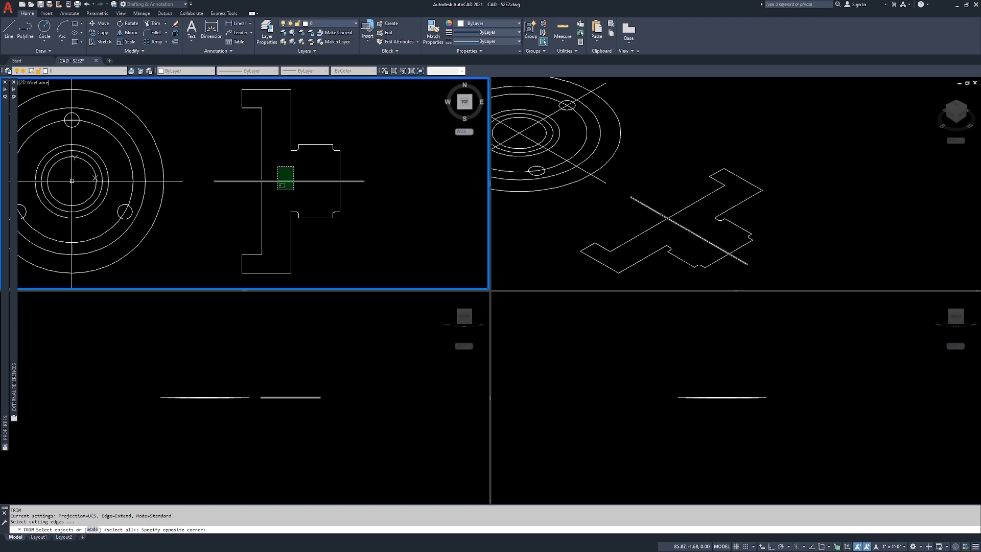
left_click(278, 189)
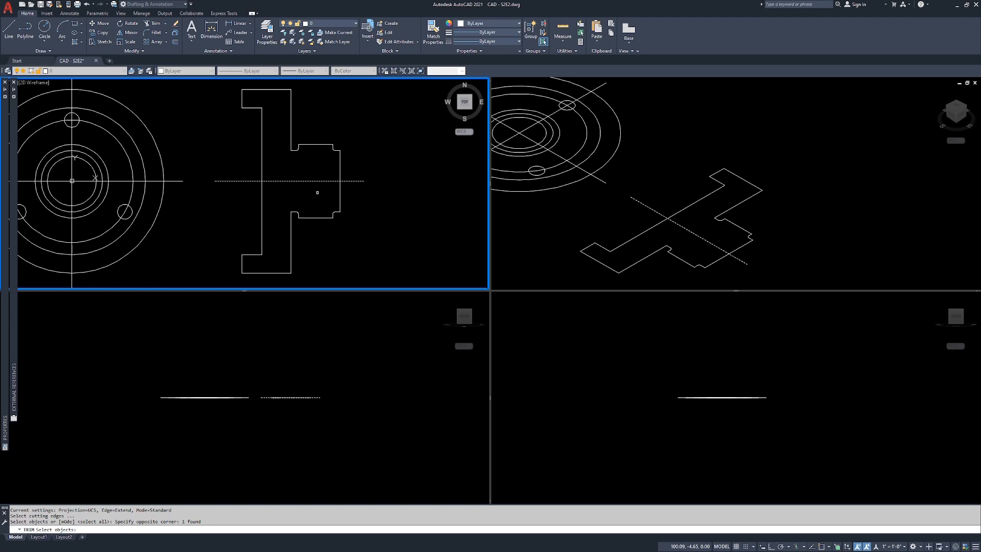
key("Return")
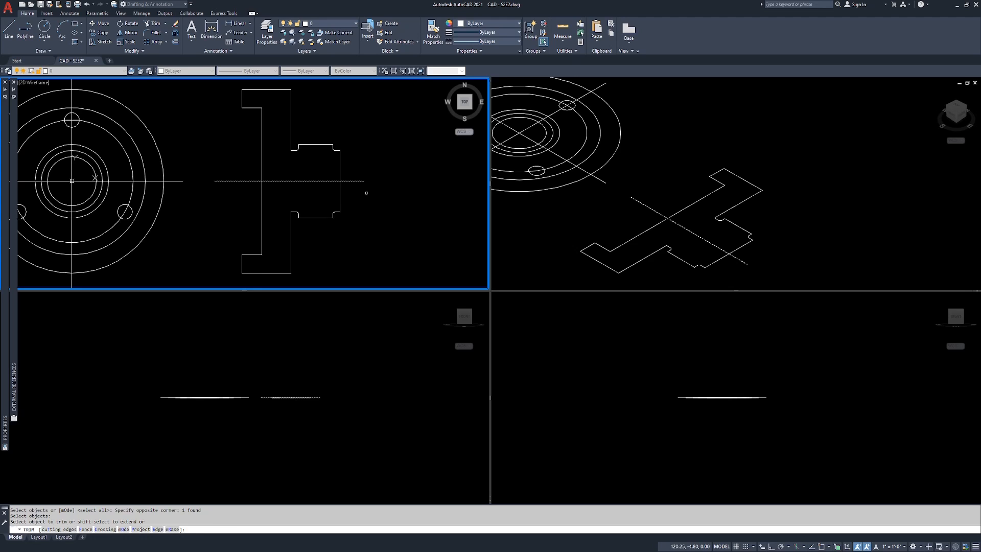
left_click(367, 192)
left_click(213, 280)
key("Escape")
key("Escape")
key("Escape")
Step: Inspect the extent of the trimmed half profile by selecting it, then clear the selection
left_click(294, 108)
left_click(278, 122)
left_click(298, 109)
left_click(283, 123)
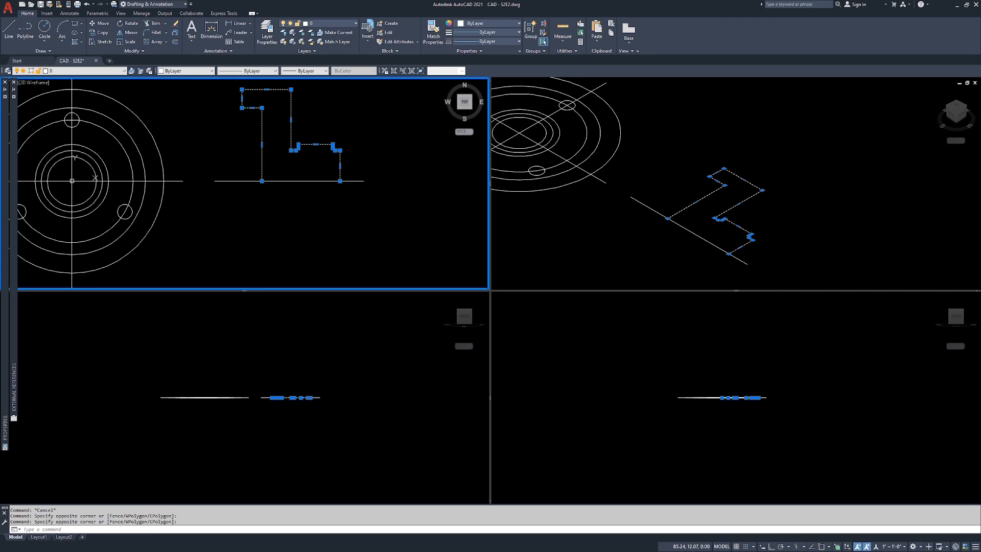
key("Escape")
key("Escape")
Step: Draw a polyline along the centreline between the two open endpoints of the half profile, using endpoint snaps
type("pl")
key("Return")
type("end")
key("Return")
left_click(262, 179)
type("end")
key("Return")
left_click(340, 182)
key("Return")
key("Return")
type("end")
key("Return")
left_click(267, 176)
type("end")
key("Return")
left_click(339, 180)
Step: Join the half profile and the polyline along the centreline into one polyline
key("Return")
type("j")
key("Return")
left_click(290, 115)
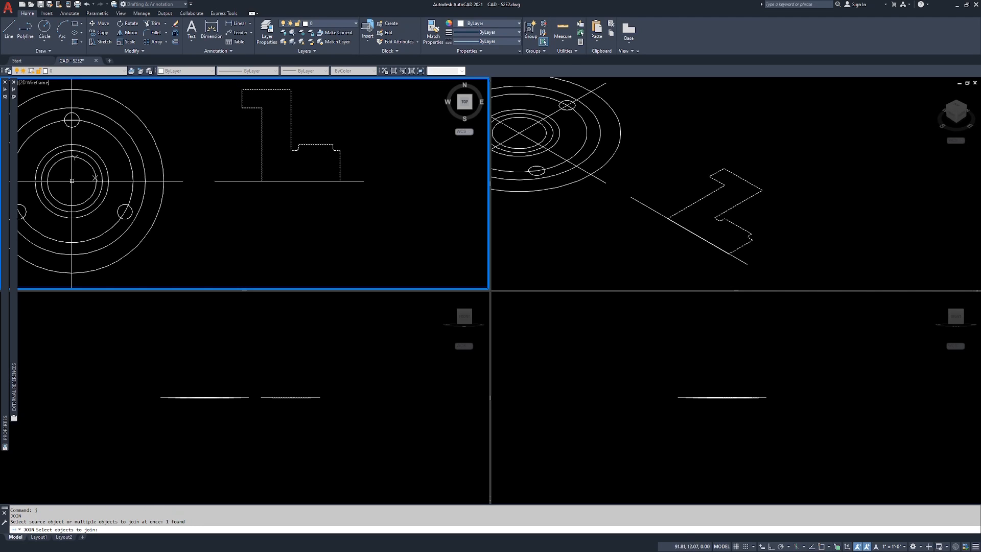
left_click(310, 180)
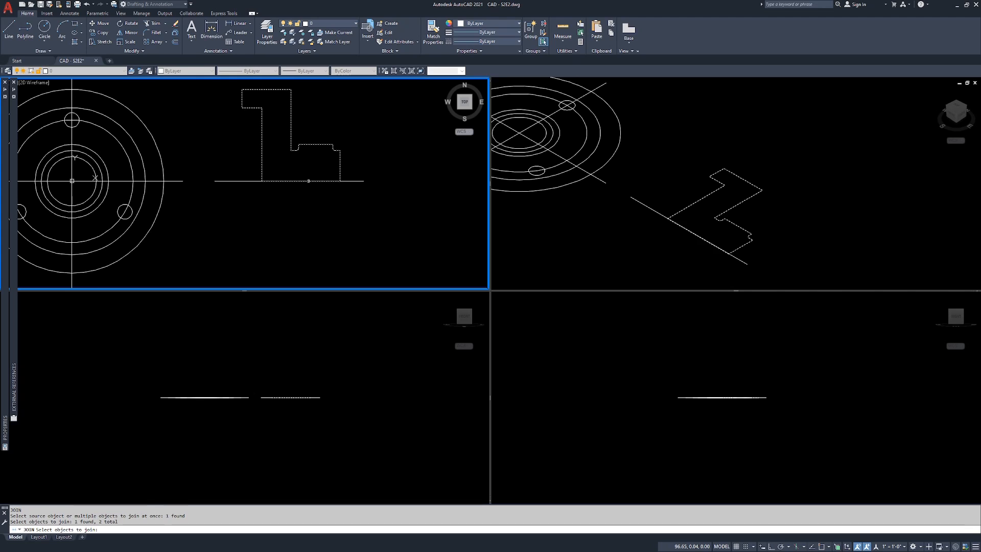
key("Return")
Step: Check the Closed property of the joined half profile, then clear the selection
left_click(362, 145)
left_click(334, 162)
mouse_move(6, 158)
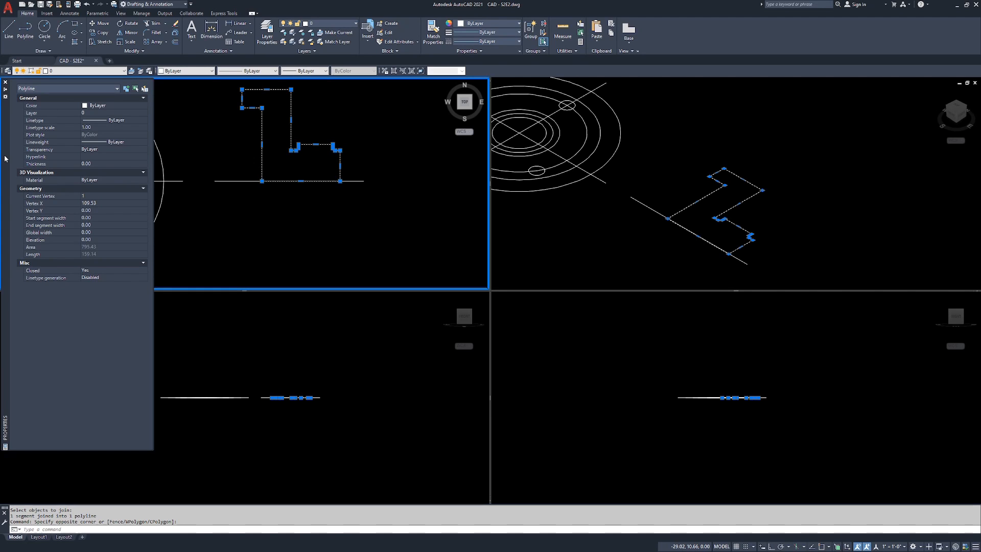
left_click(85, 272)
key("Escape")
key("Escape")
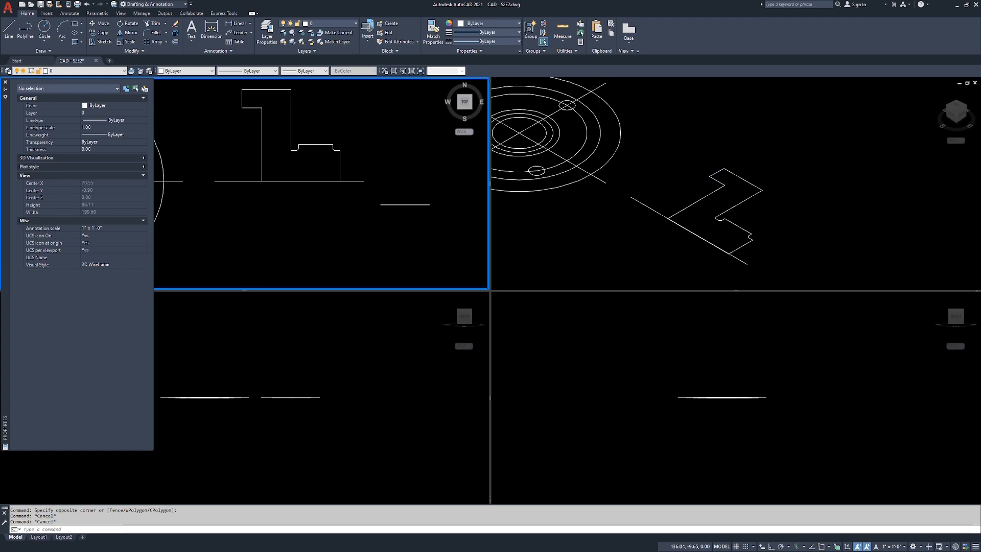
Step: Revolve the closed half profile 360° about the centreline, using the centreline as the axis object in the isometric viewport
left_click(681, 168)
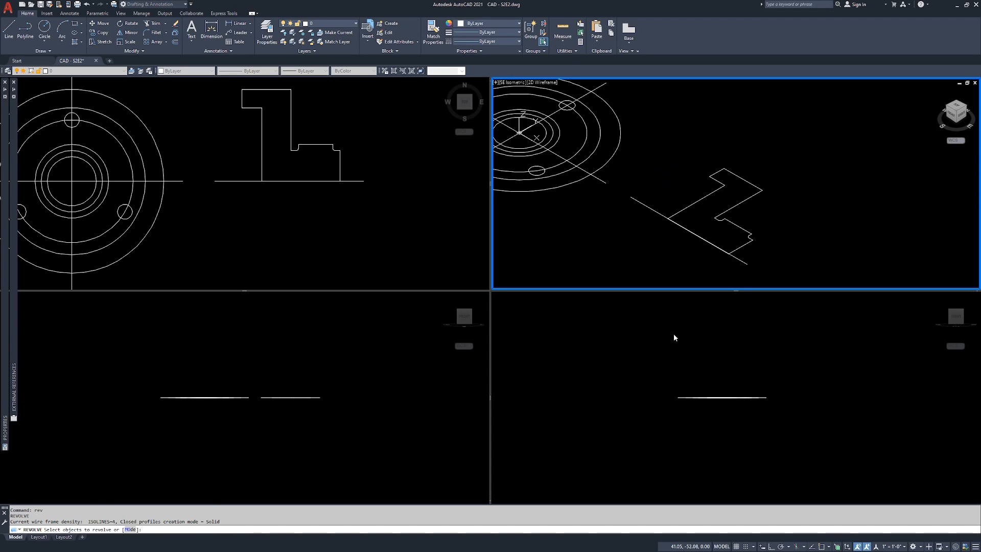
left_click(752, 196)
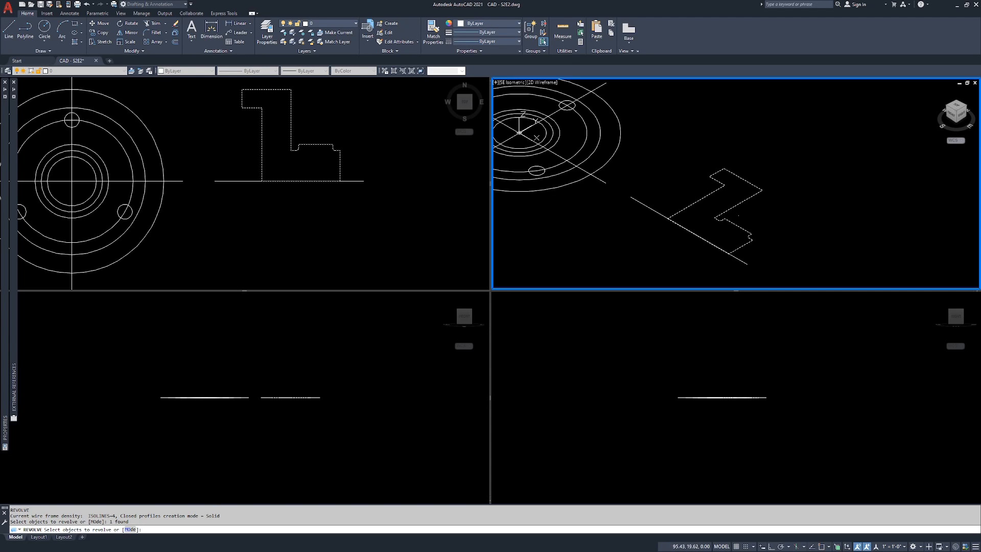
key("Return")
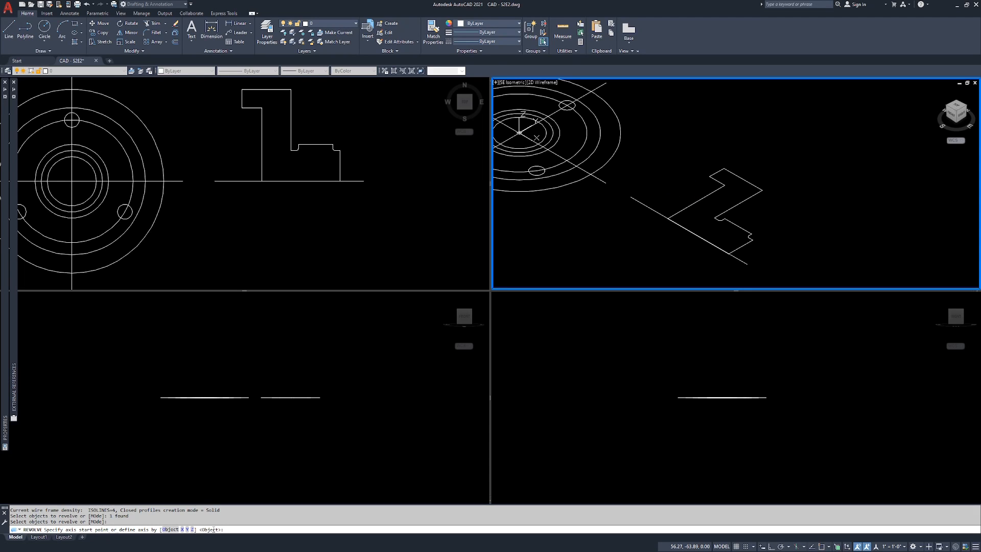
left_click(171, 530)
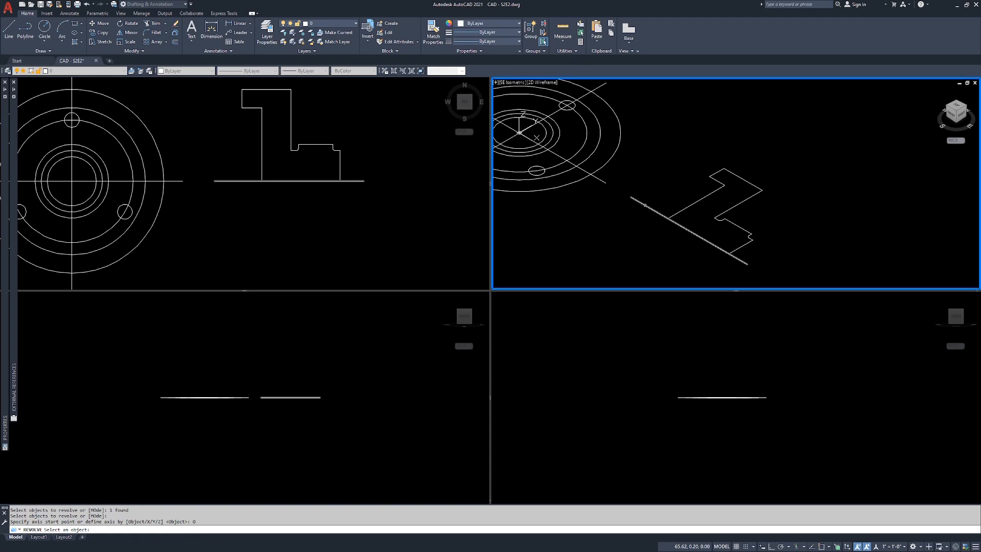
left_click(645, 205)
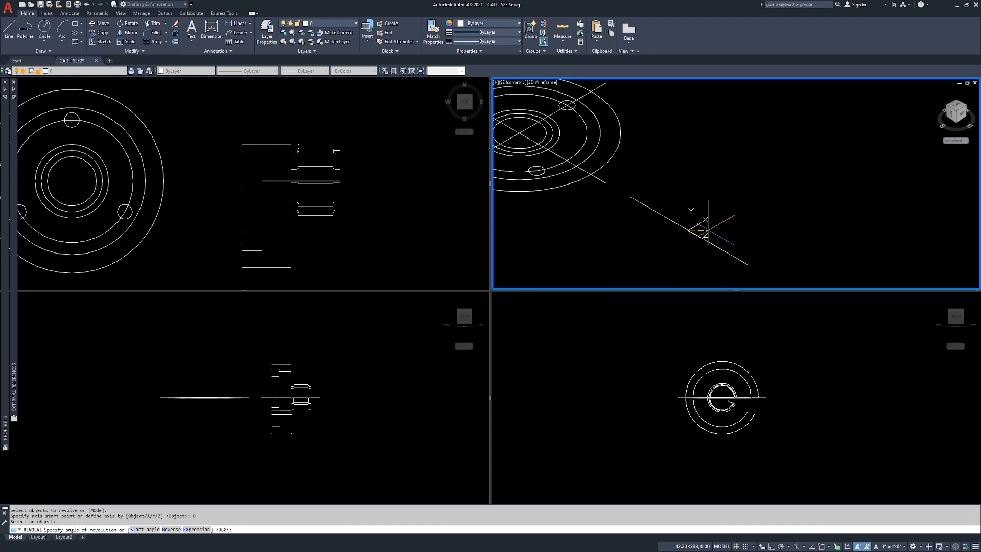
left_click(223, 529)
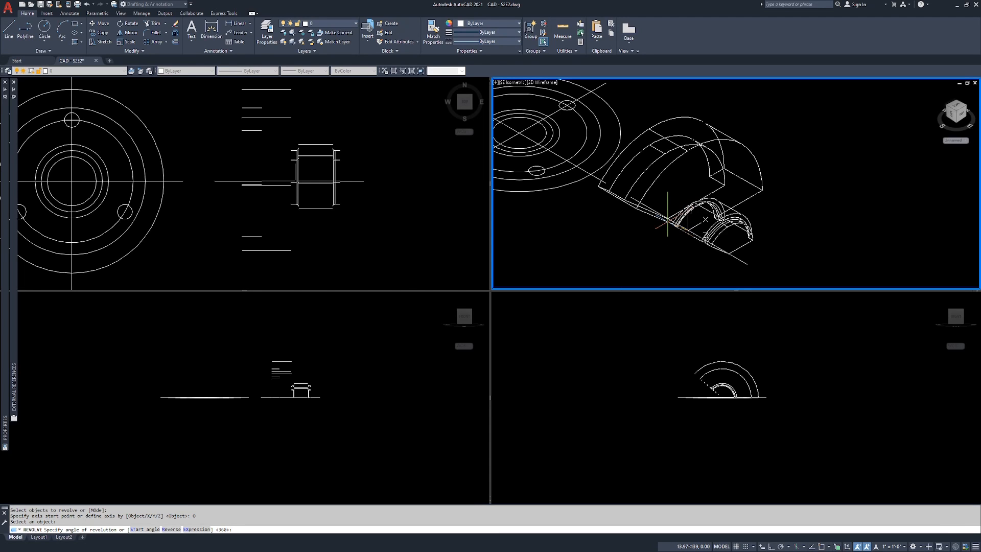
key("Return")
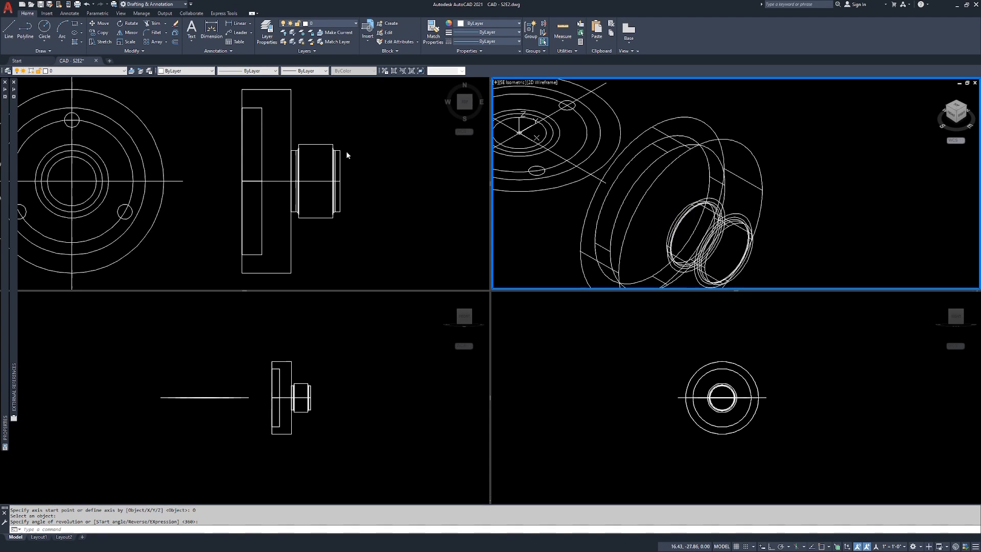
Step: Display the isometric viewport in the Shaded visual style, orbit around the revolved solid and restore the SE Isometric view
double_click(825, 184)
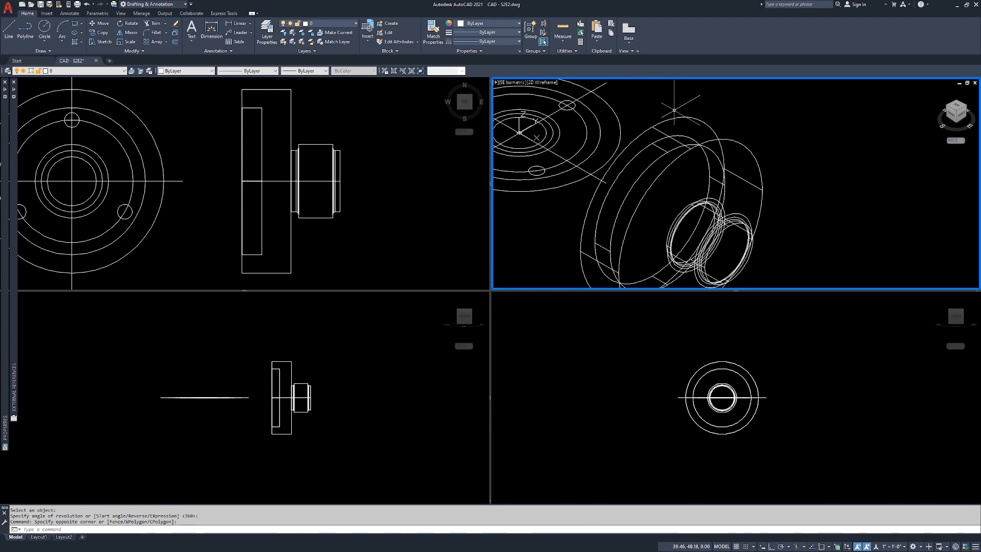
left_click(543, 82)
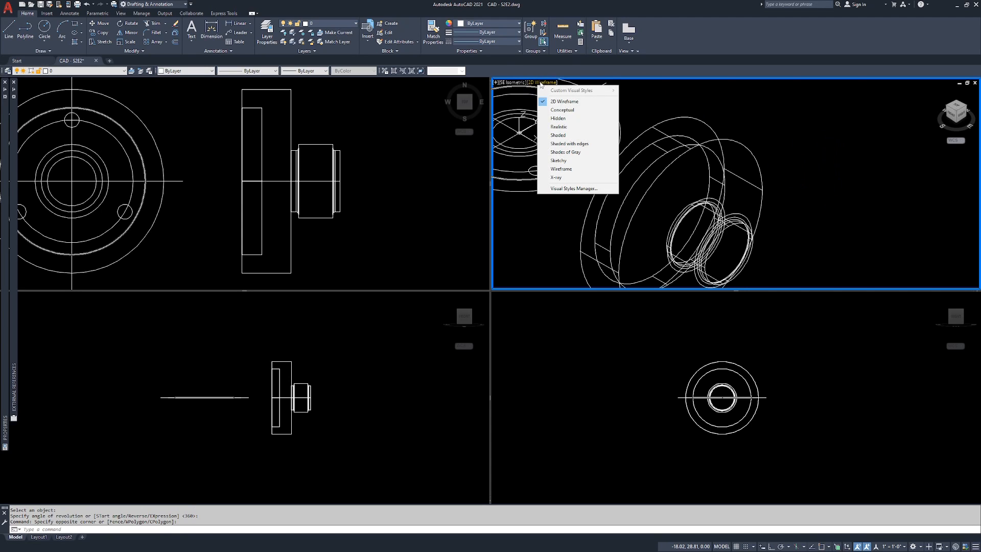
left_click(560, 135)
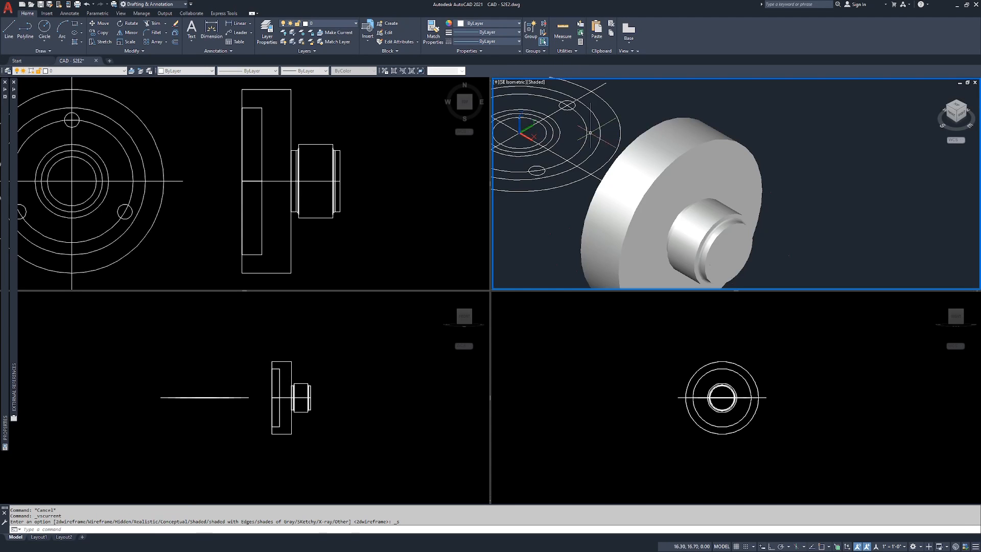
middle_click_drag(590, 132, 637, 82)
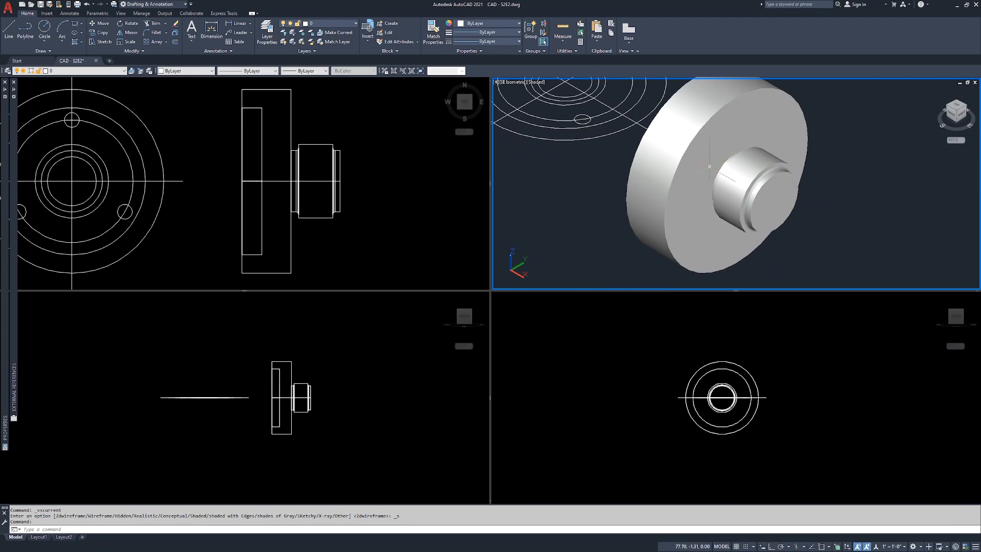
middle_click_drag(742, 152, 726, 148)
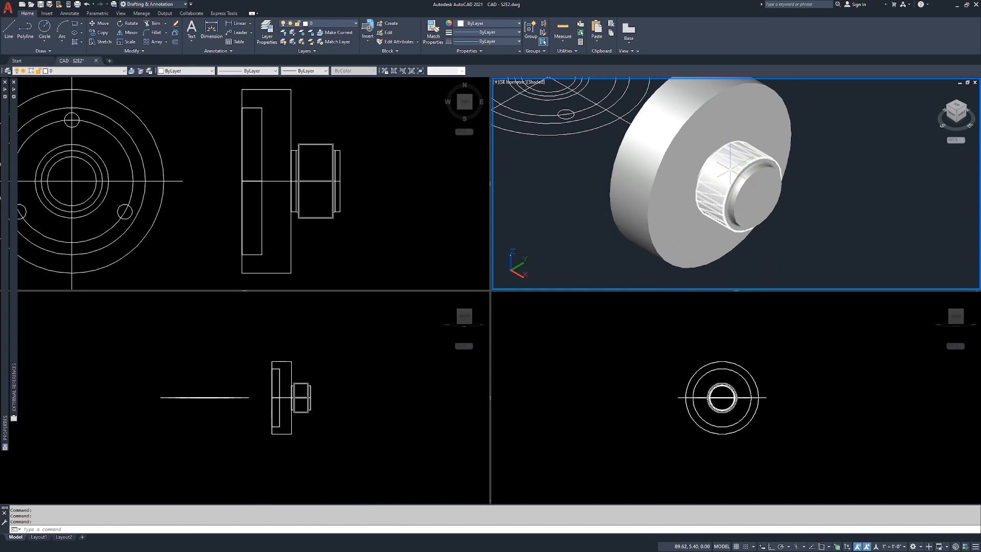
mouse_move(669, 163)
middle_mouse_down("shift")
mouse_move(683, 179)
mouse_move(797, 217)
mouse_move(643, 189)
mouse_move(735, 204)
mouse_move(673, 222)
middle_mouse_up("shift")
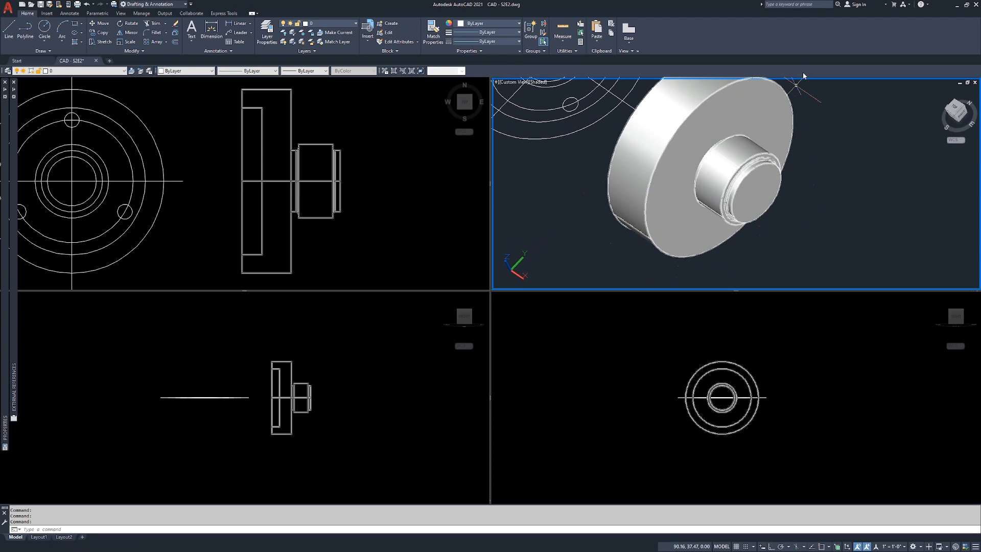
left_click(956, 116)
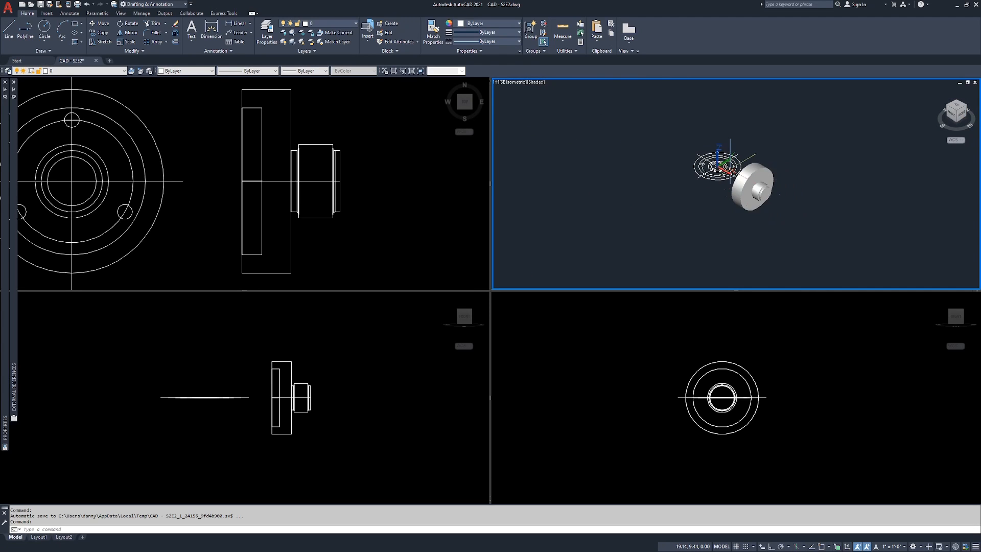
Step: Inspect the three small bolt-hole circles in the top viewport by selecting them, then clear the selection
left_click(166, 157)
scroll(167, 157, "down", 2)
middle_click_drag(167, 156, 240, 168)
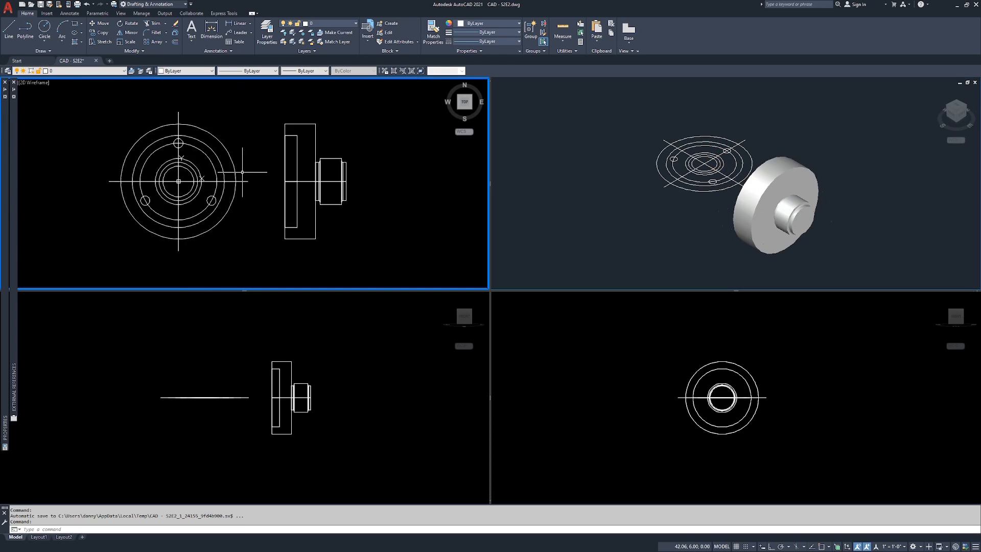
scroll(195, 158, "up", 2)
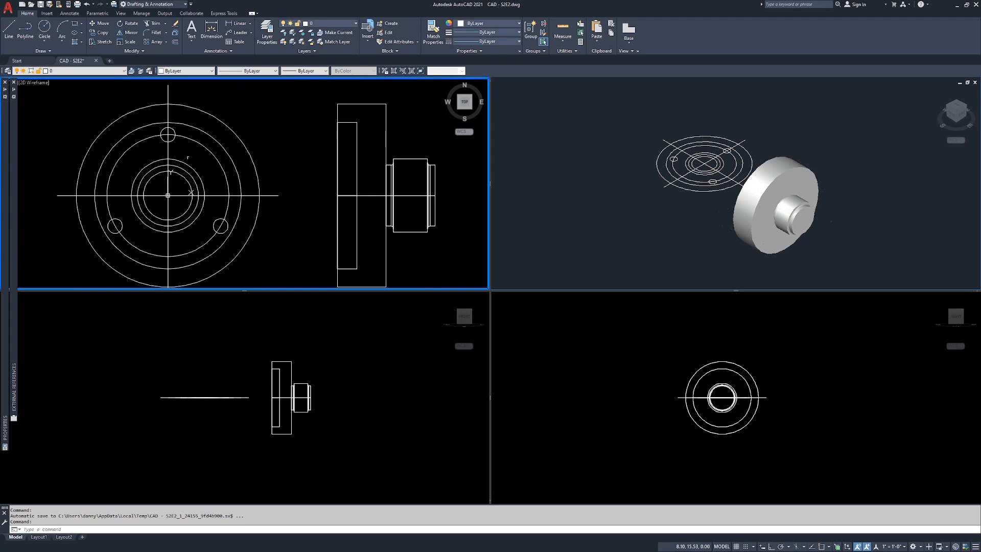
left_click(175, 132)
left_click(219, 221)
left_click(206, 225)
left_click(122, 223)
left_click(118, 221)
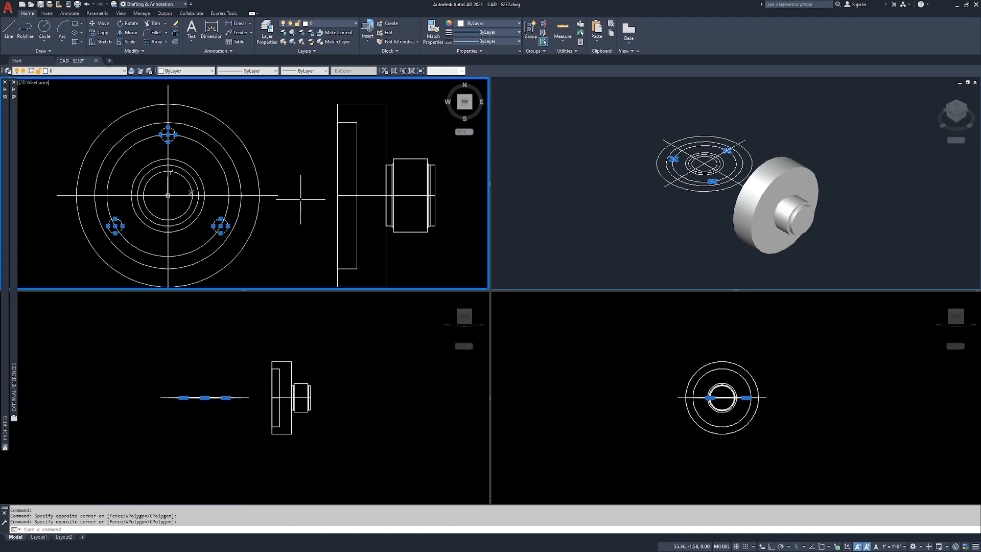
key("Escape")
key("Escape")
key("Escape")
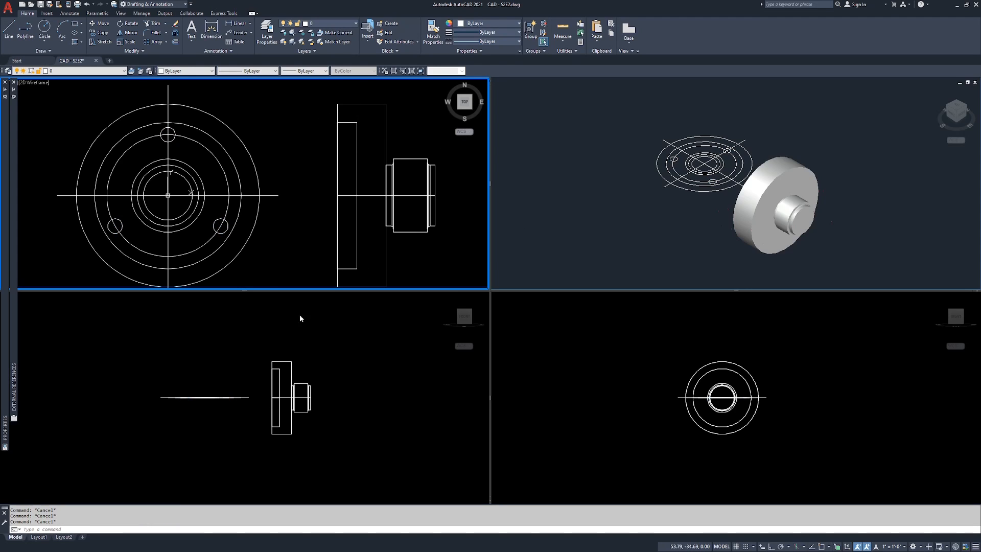
Step: Align the UCS of the front viewport to its current view with the View option
left_click(219, 328)
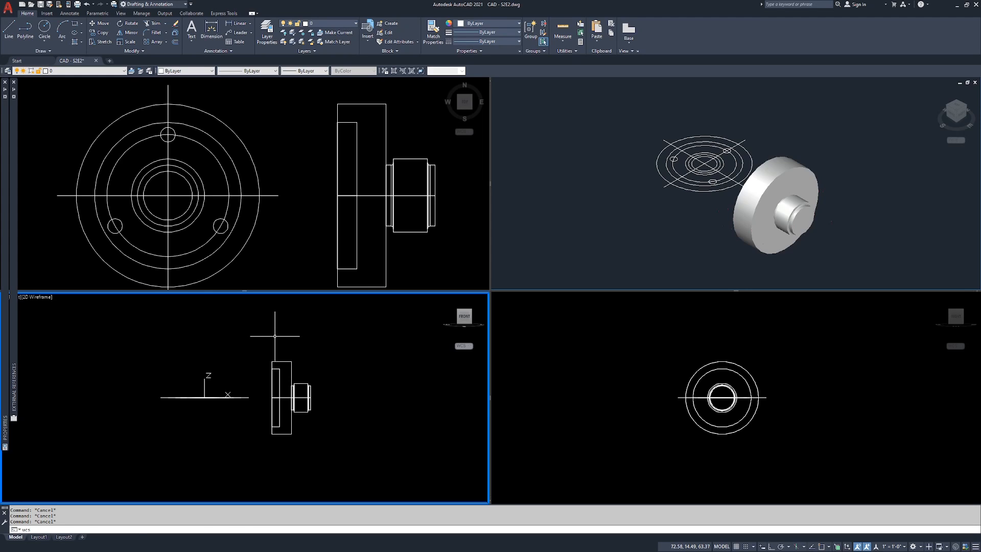
type("ucs")
key("Return")
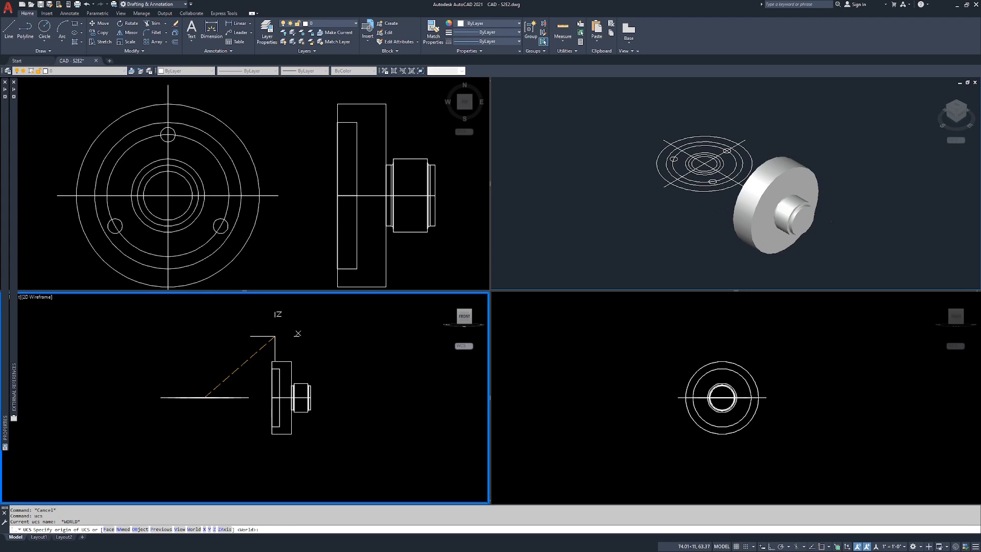
type("v")
key("Return")
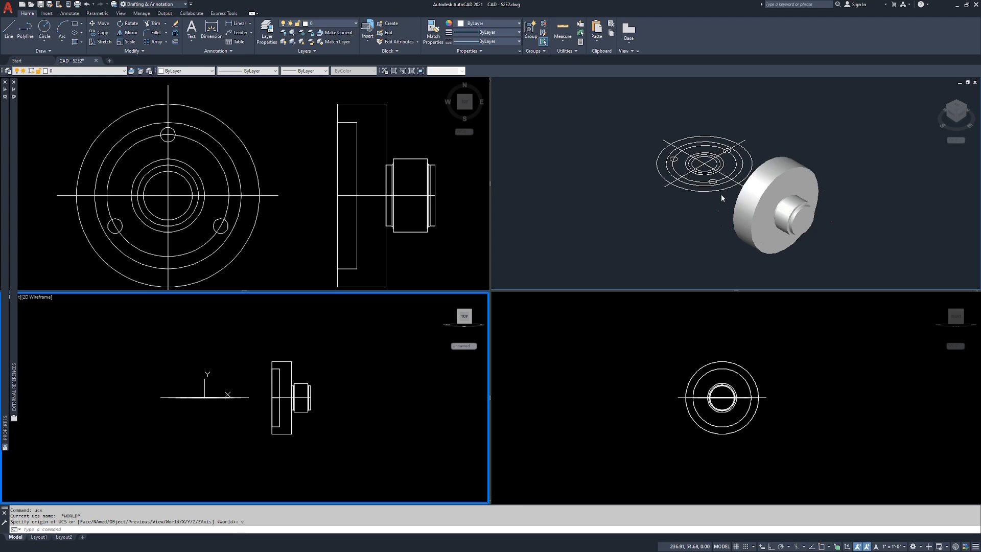
Step: Align the UCS of the isometric viewport to its current view with the View option
left_click(692, 217)
key("Return")
type("v")
key("Return")
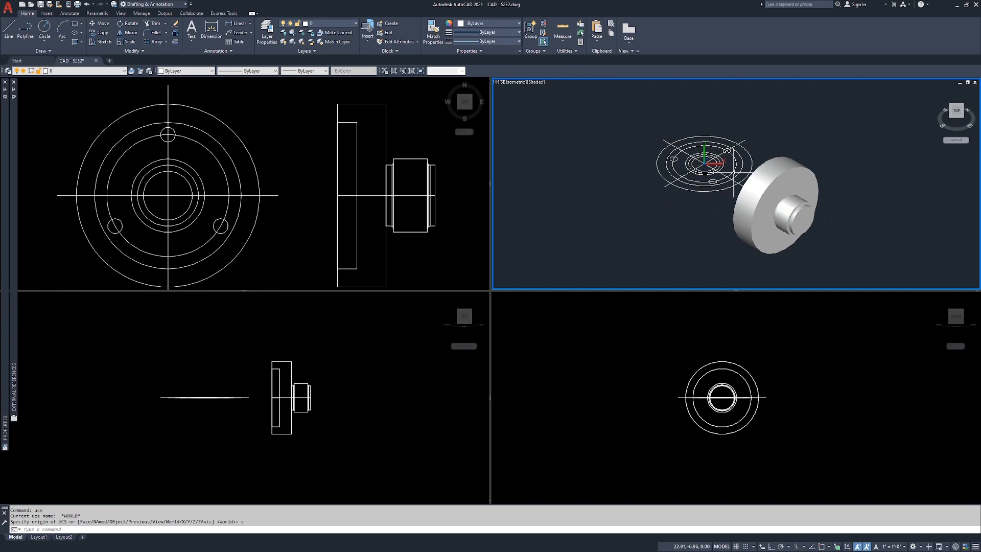
left_click(791, 199)
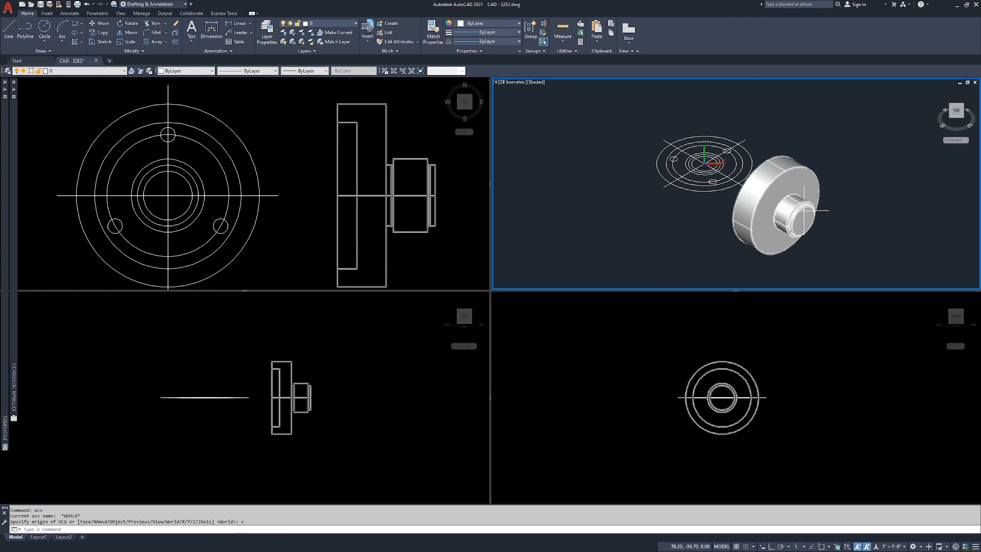
Step: Return to the front viewport and reapply the View option of the UCS command there
left_click(290, 326)
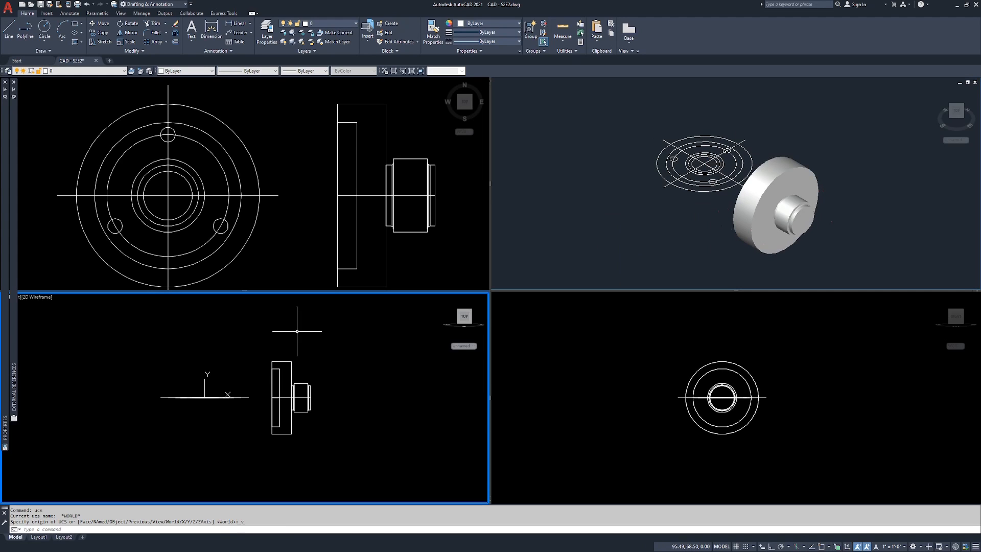
type("ucs")
key("Return")
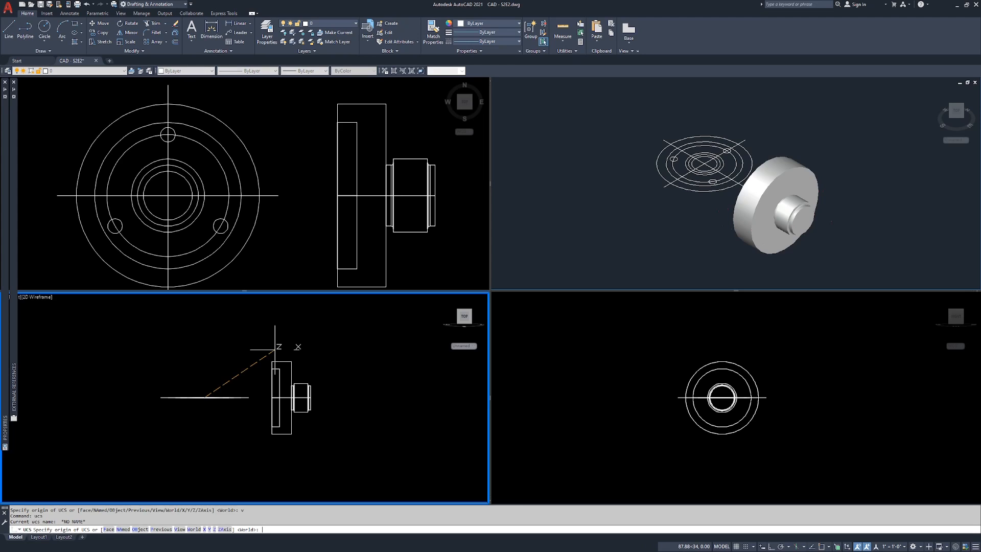
type("v")
key("Return")
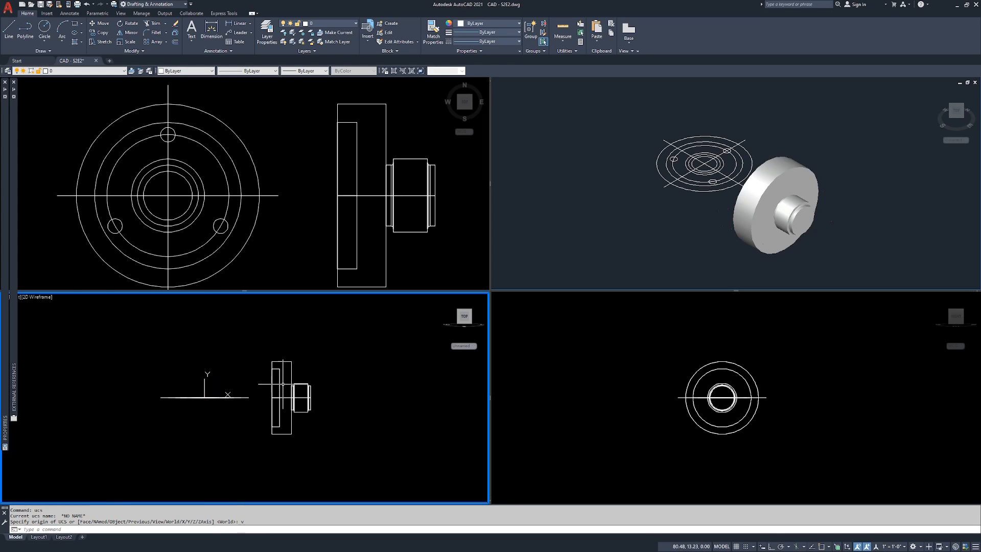
Step: Rotate the flange solid and its centreline in the front viewport to 270° about the centre of the flange's recessed end, with Ortho on
type("ro")
key("Return")
left_click(332, 350)
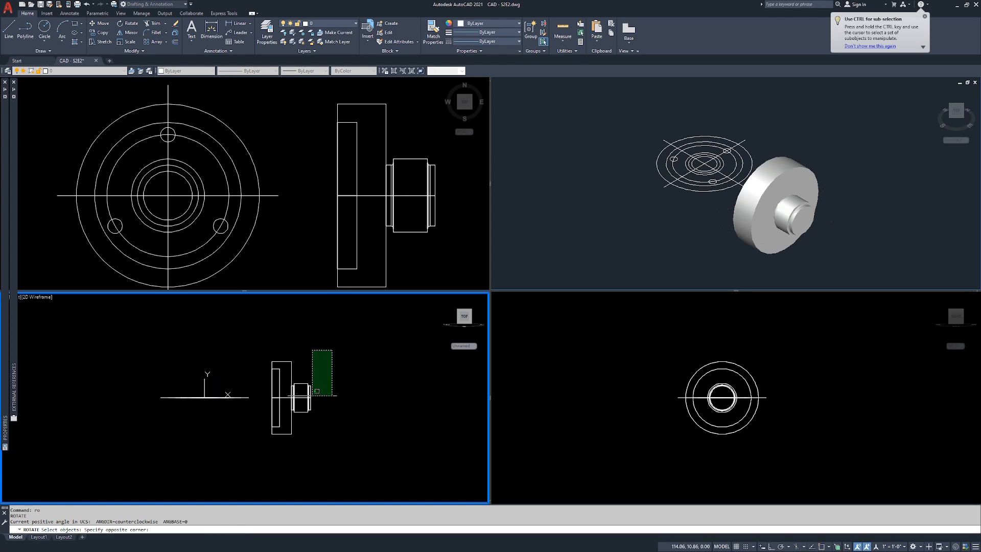
left_click(261, 453)
key("Return")
scroll(274, 392, "up", 2)
type("cen")
key("Return")
left_click(271, 401)
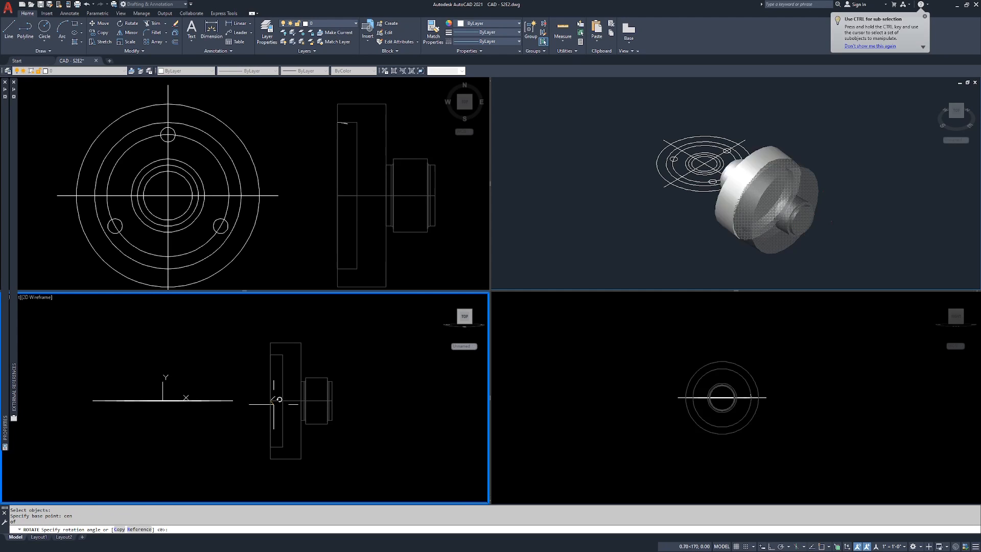
key("F8")
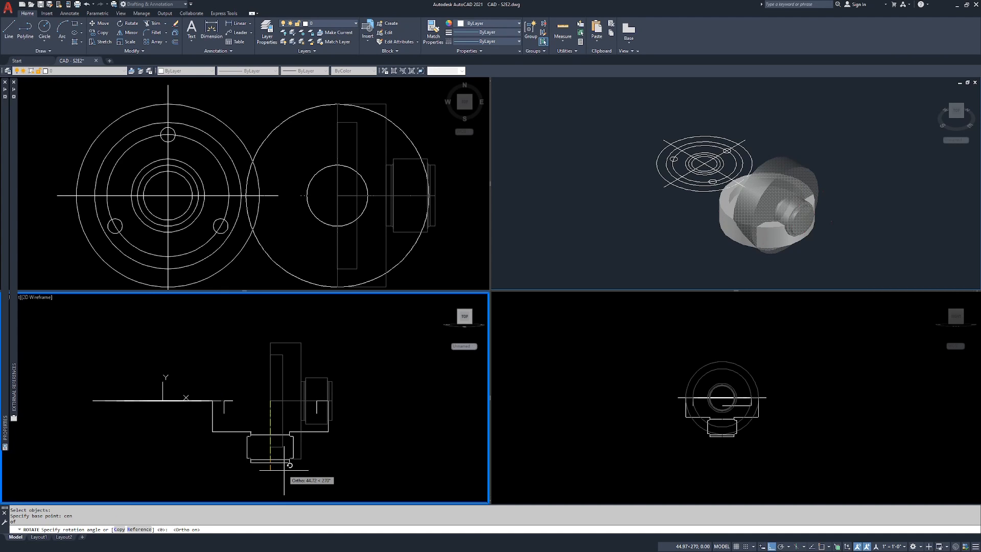
left_click(284, 471)
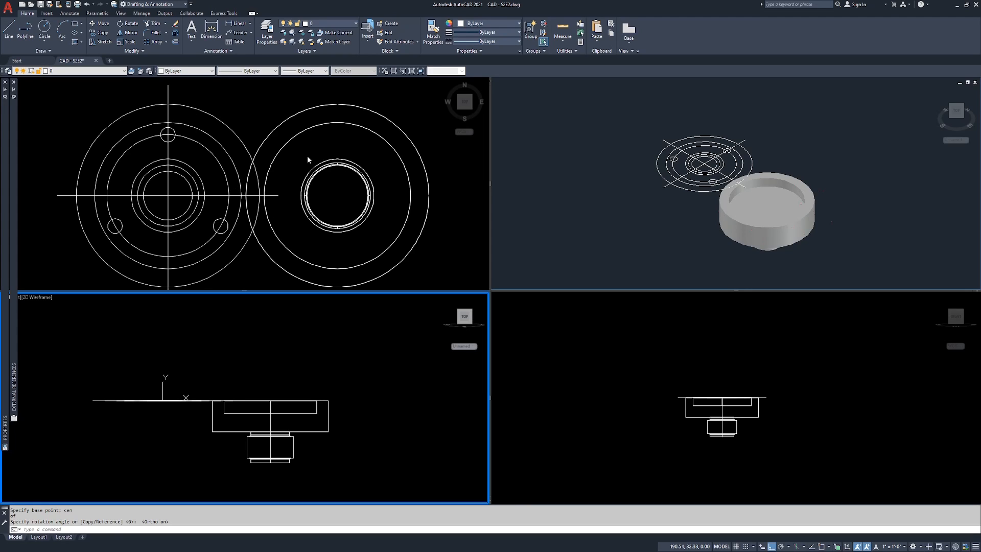
left_click(249, 105)
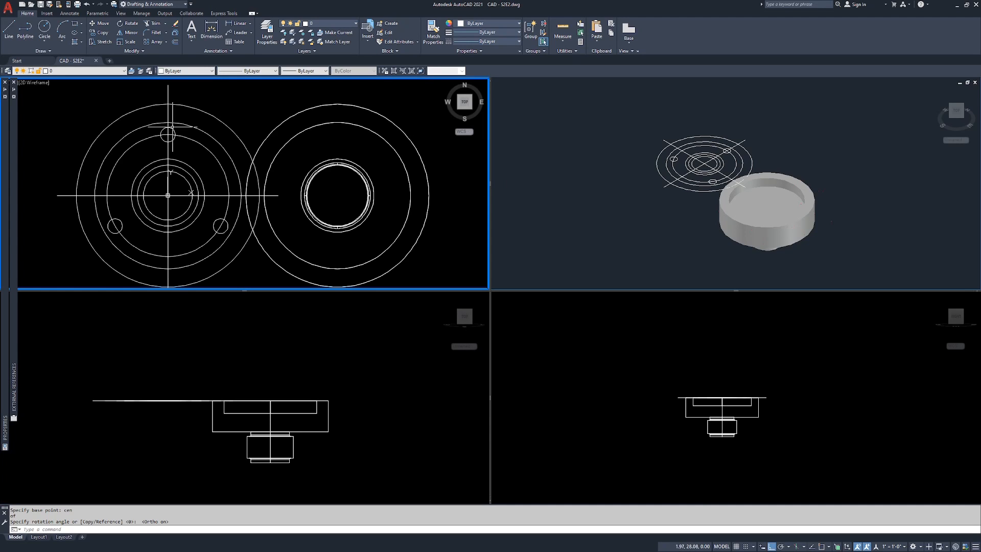
key("Escape")
key("Escape")
key("Escape")
Step: Extrude the three bolt-hole circles of the flange drawing downward by about 297 in the isometric viewport
left_click(840, 169)
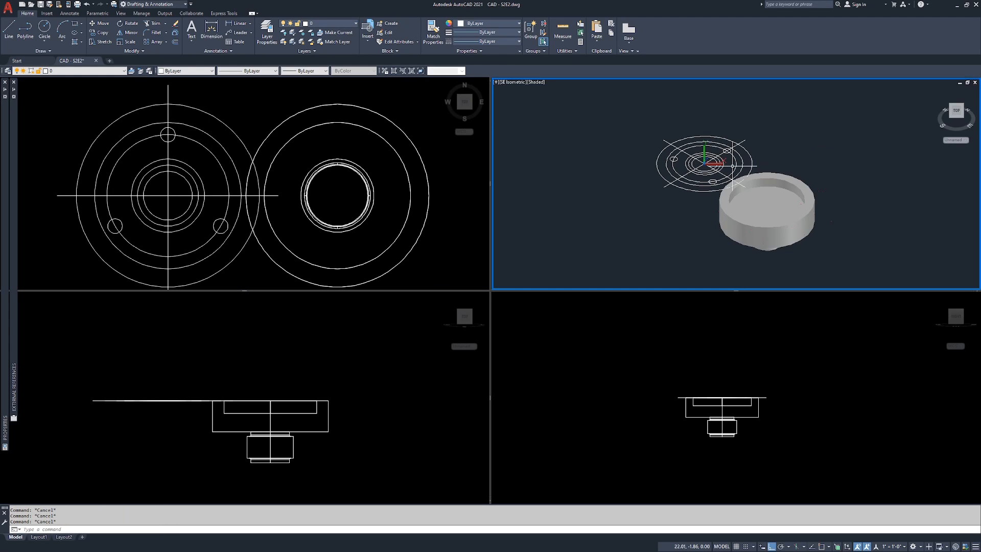
scroll(711, 153, "up", 3)
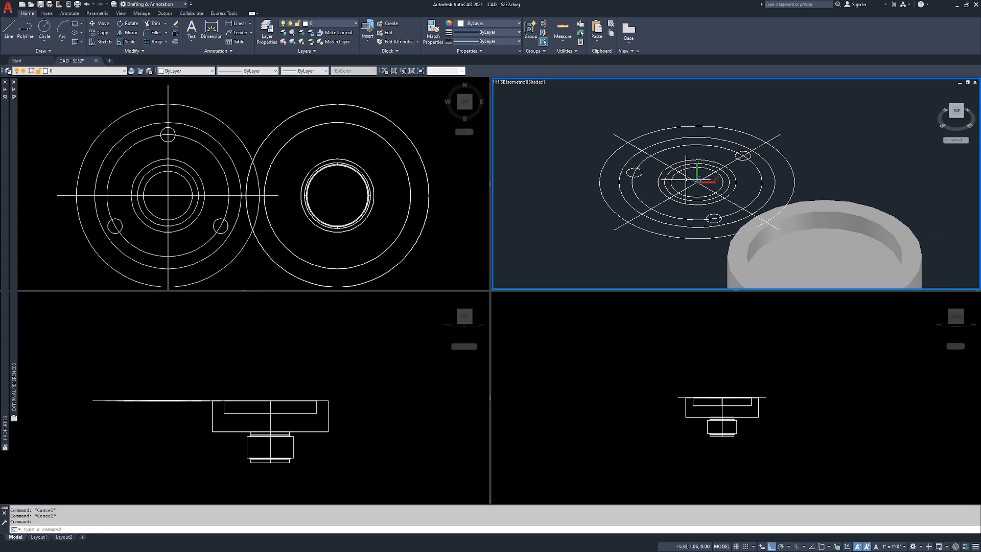
type("t")
key("Return")
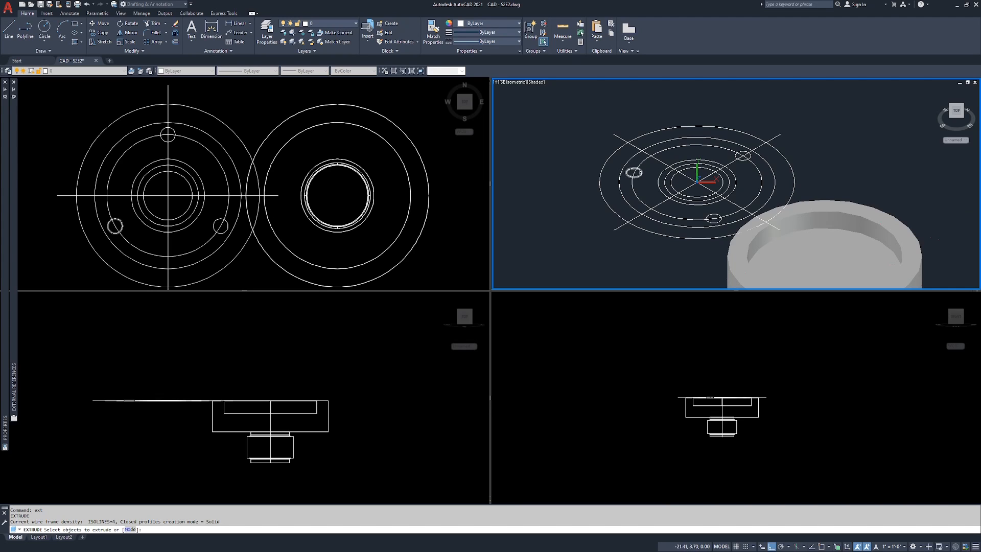
left_click(634, 172)
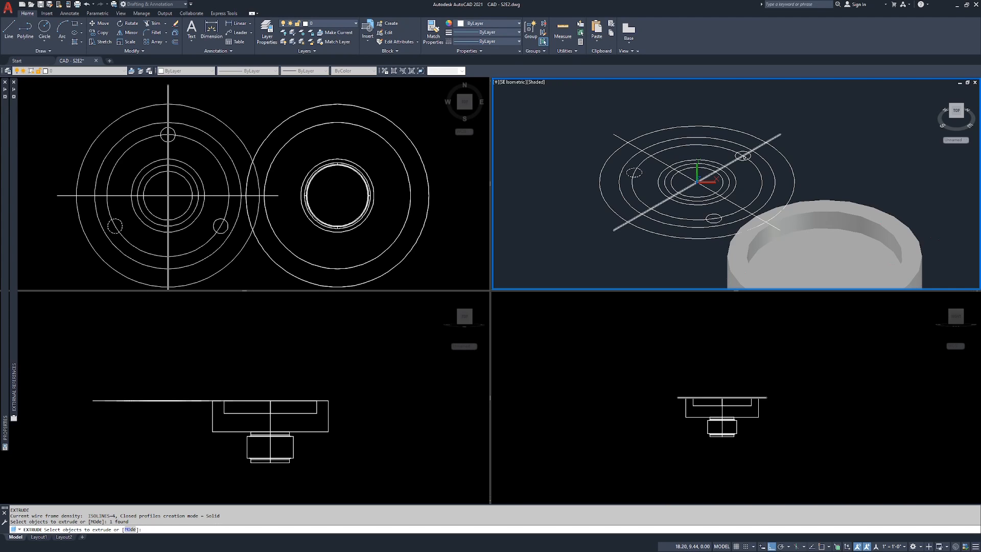
left_click(743, 160)
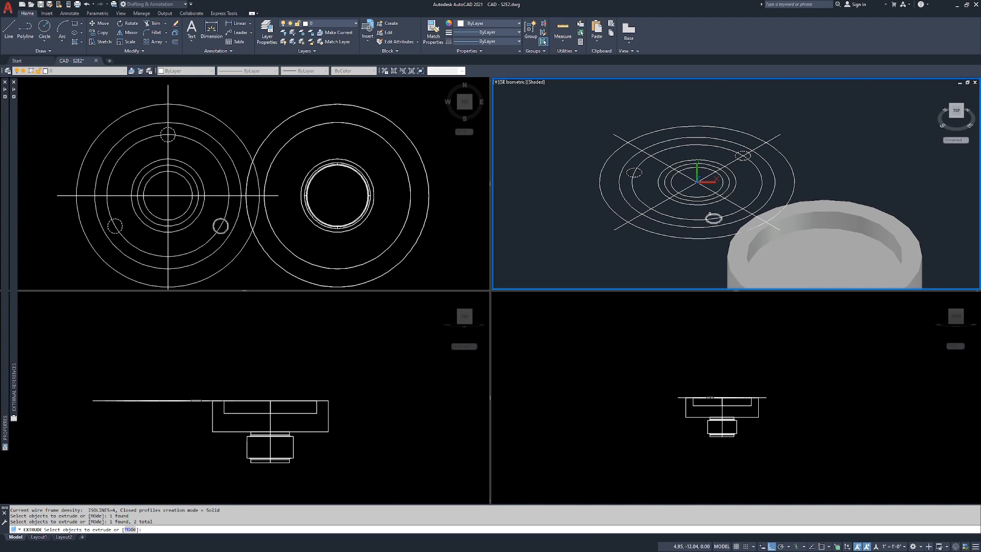
left_click(713, 216)
key("Return")
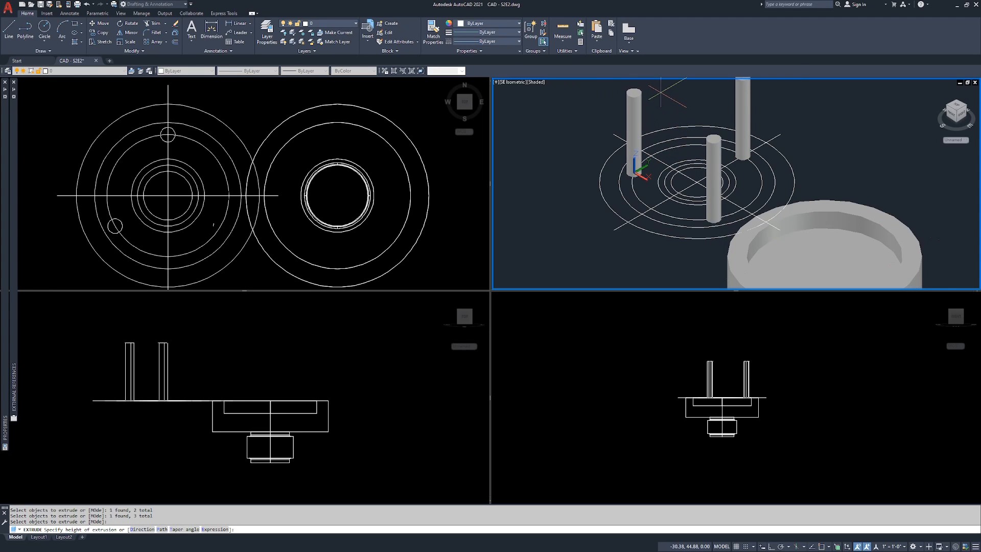
scroll(689, 92, "down", 2)
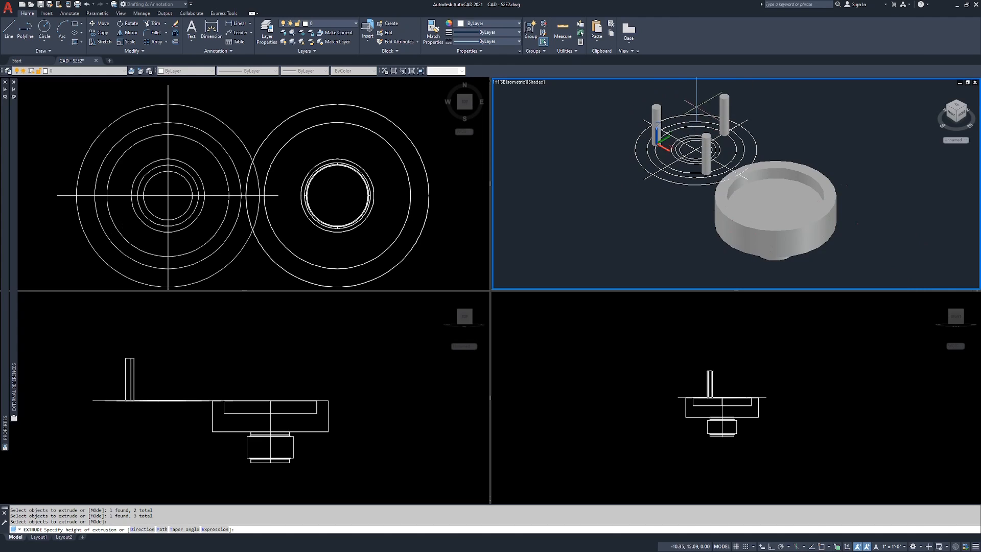
mouse_move(695, 87)
middle_mouse_down()
mouse_move(686, 115)
mouse_move(689, 96)
middle_mouse_up()
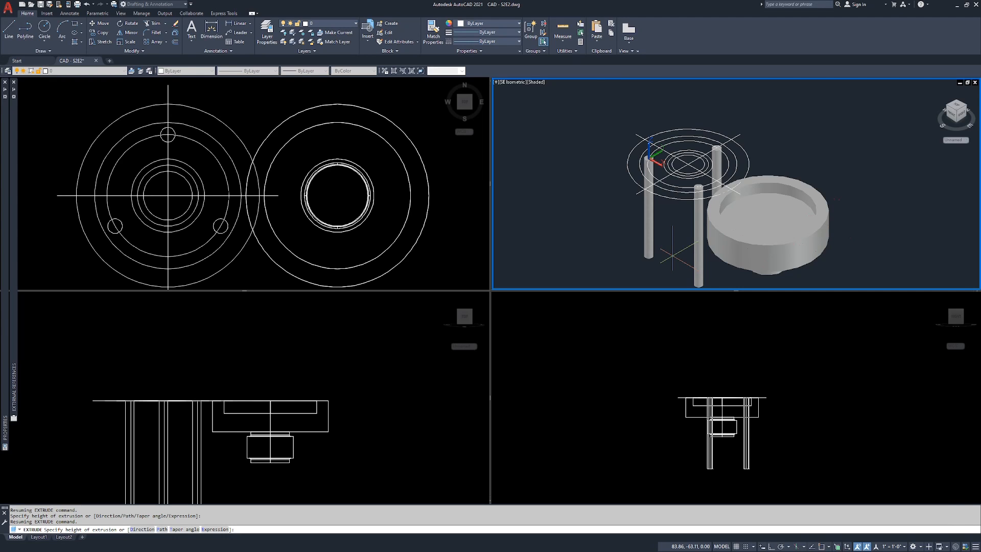
scroll(675, 230, "down", 5)
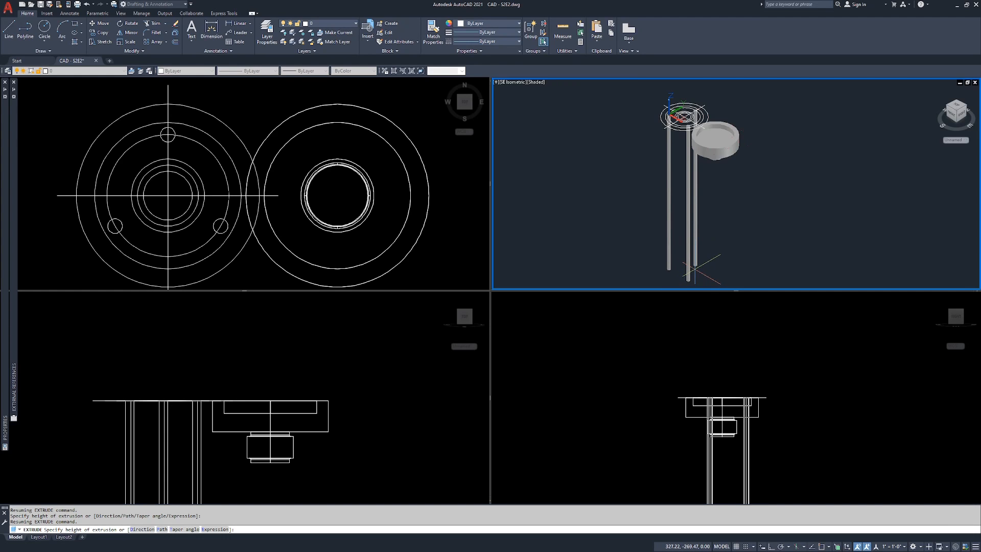
left_click(695, 267)
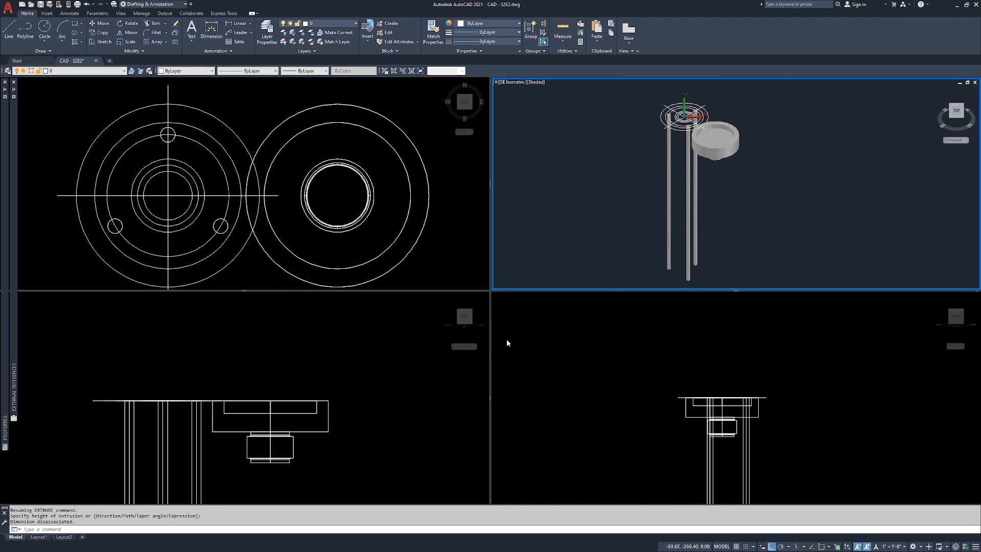
Step: Fit the full length of the extruded cylinders into the front and right viewports
left_click(739, 208)
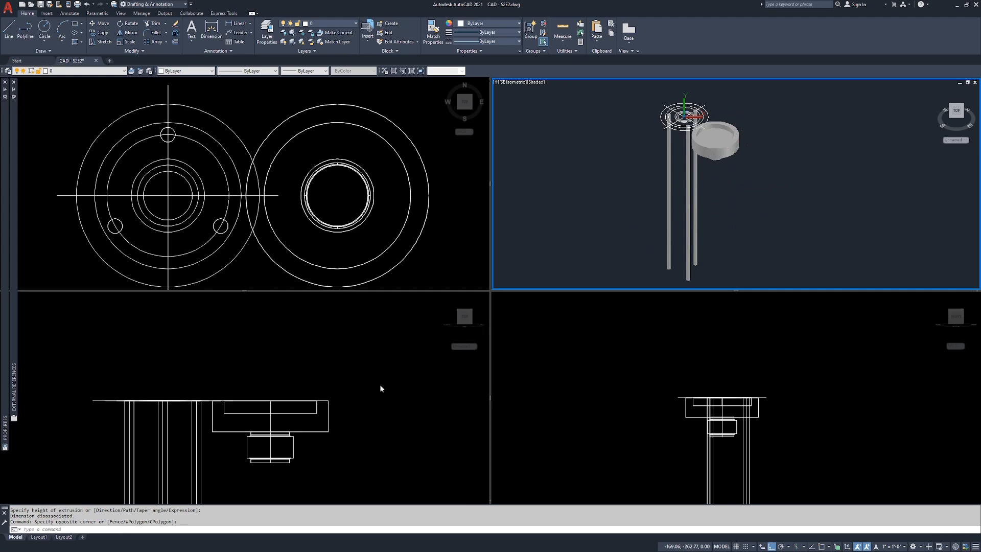
left_click(297, 374)
scroll(195, 389, "down", 4)
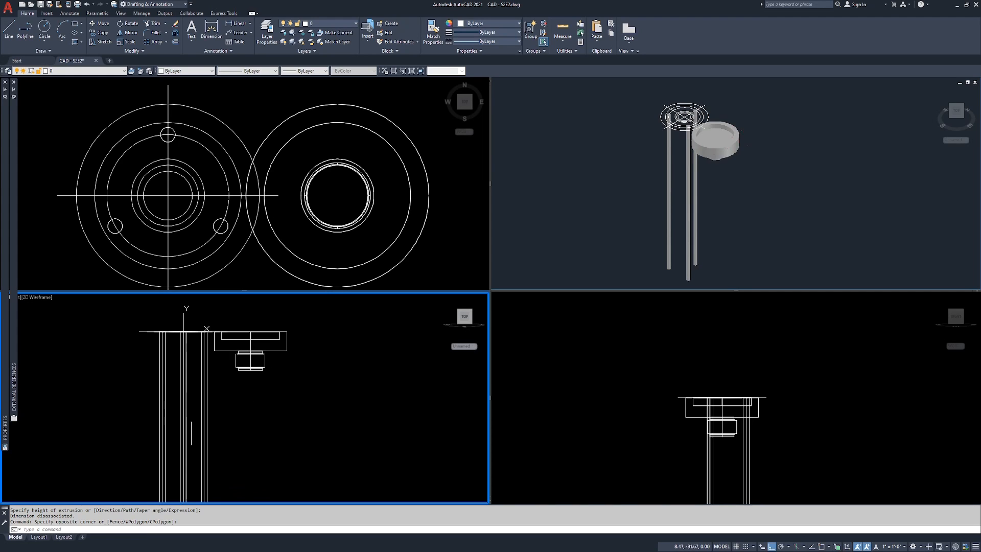
scroll(195, 389, "down", 2)
left_click(866, 449)
scroll(751, 382, "down", 3)
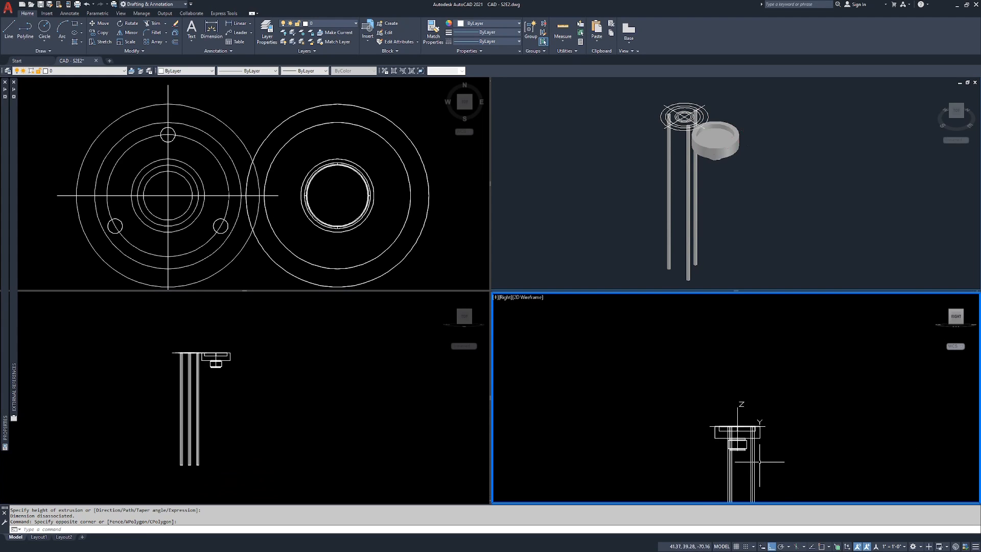
middle_click_drag(746, 357, 747, 382)
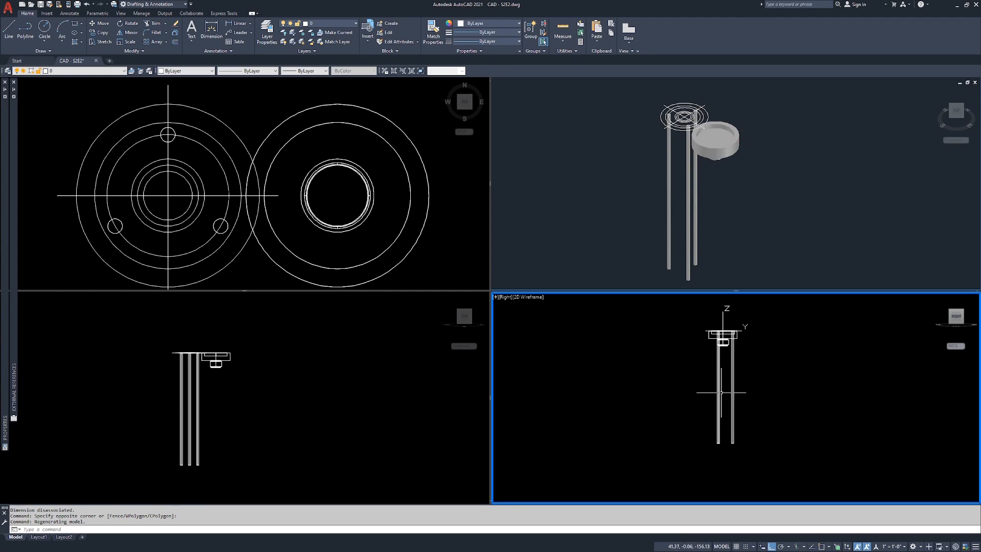
Step: Check the properties of the uppermost bolt-hole cylinder in the top viewport, including its extrusion height, and clear the selection
left_click(215, 142)
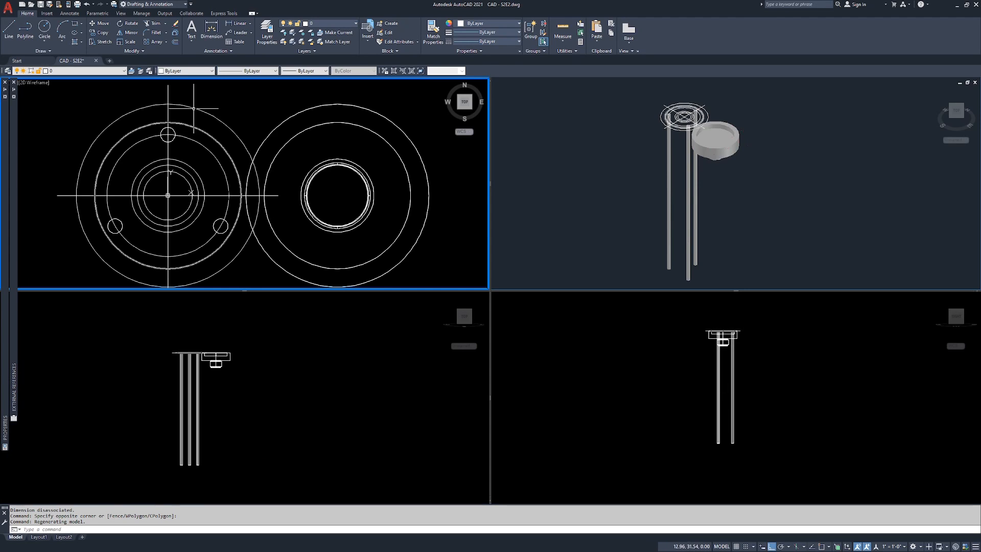
left_click(171, 133)
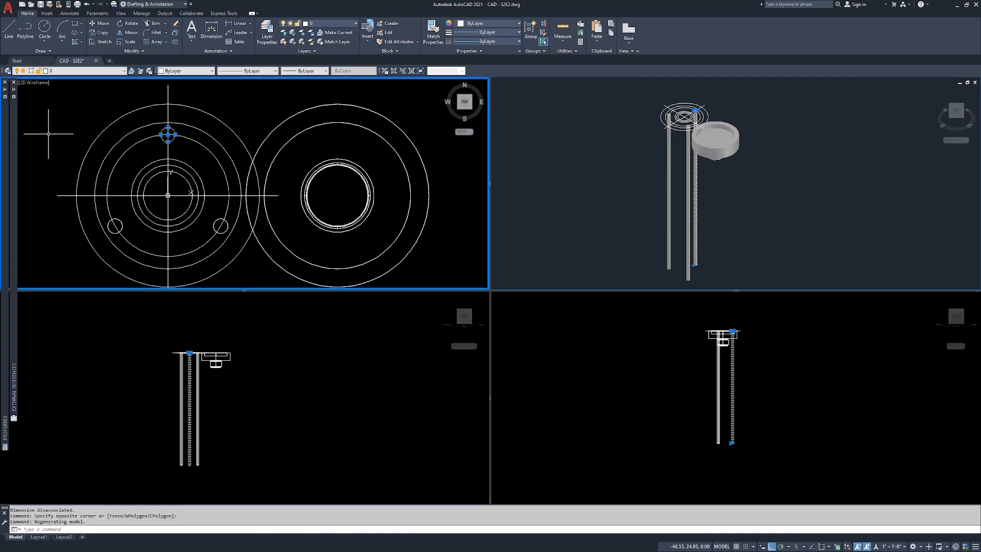
mouse_move(2, 125)
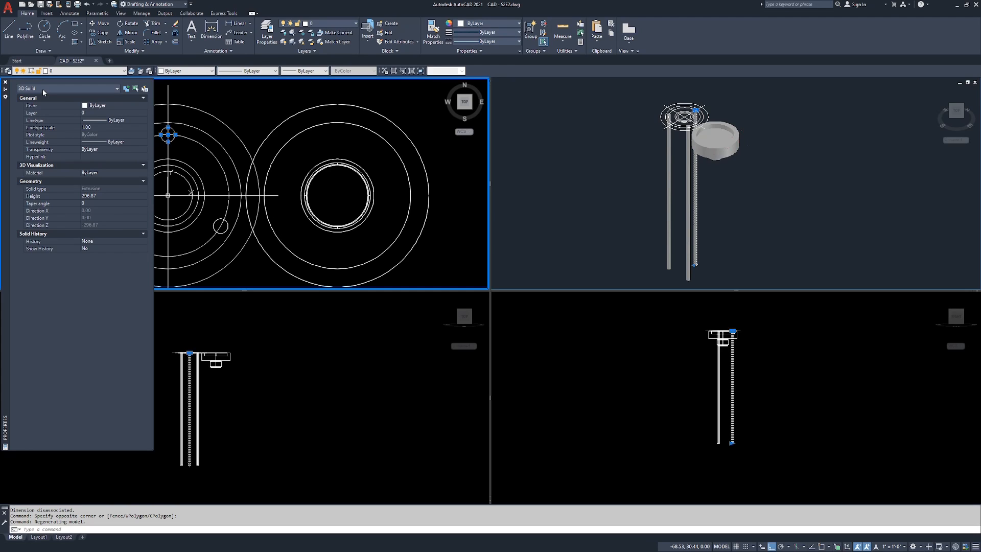
left_click(255, 96)
left_click(252, 97)
key("Escape")
key("Escape")
key("Escape")
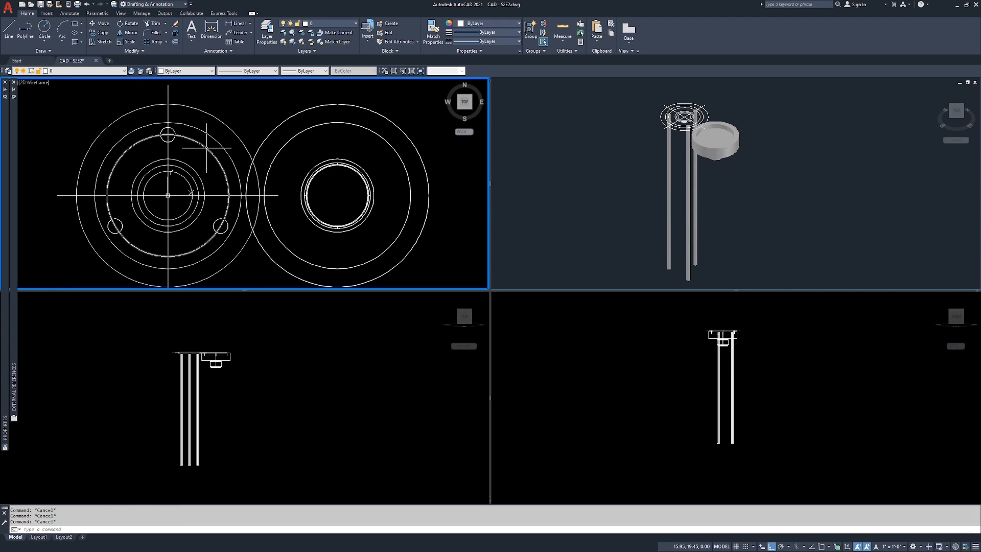
Step: Move the three bolt-hole cylinders from the centre of the 2D flange circles to the centre of the revolved flange, using centre snaps
type("m")
key("Return")
left_click(175, 139)
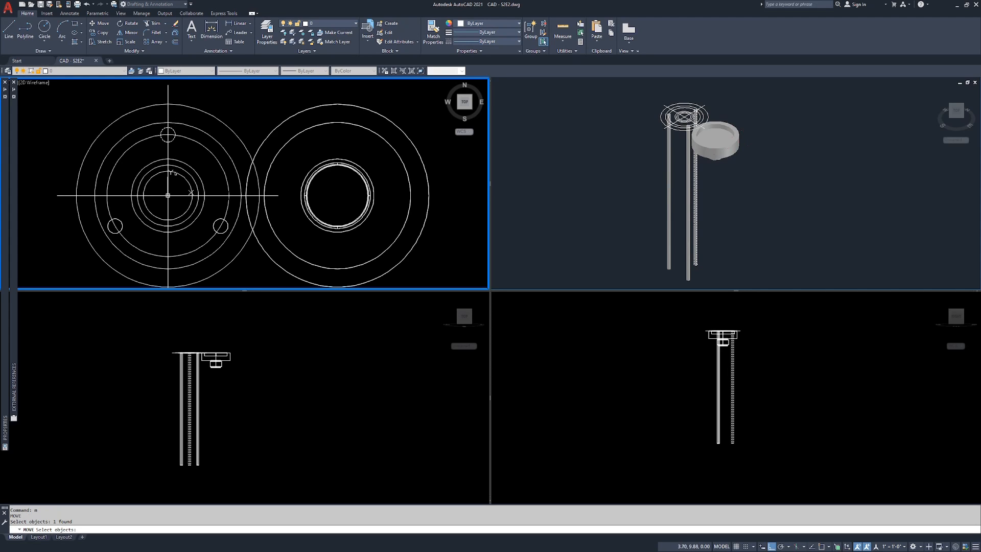
left_click(121, 220)
left_click(223, 220)
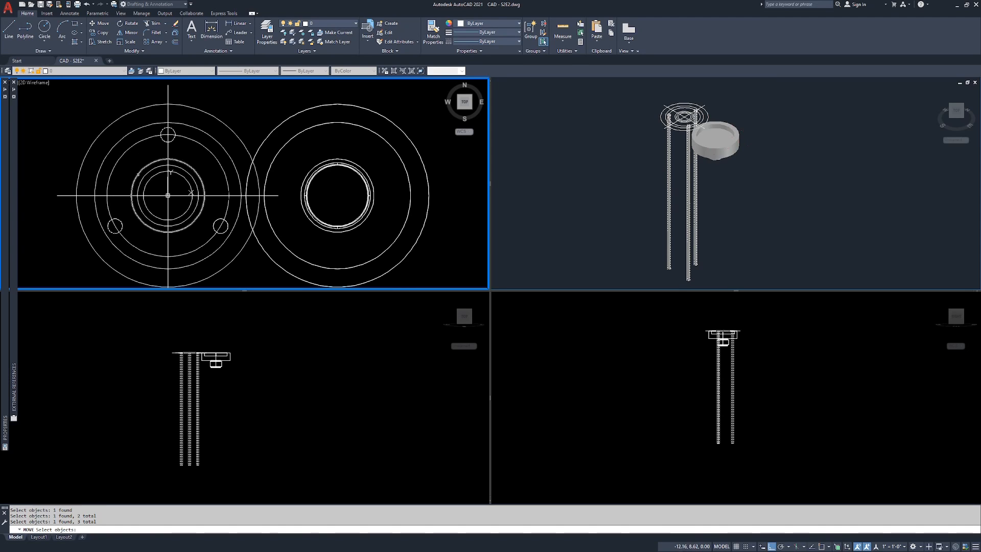
key("Return")
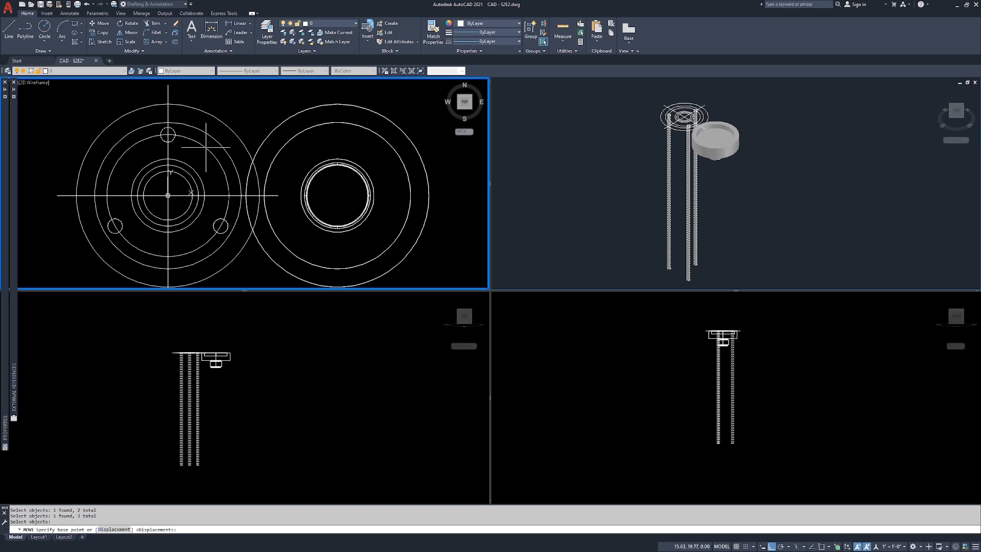
key("Return")
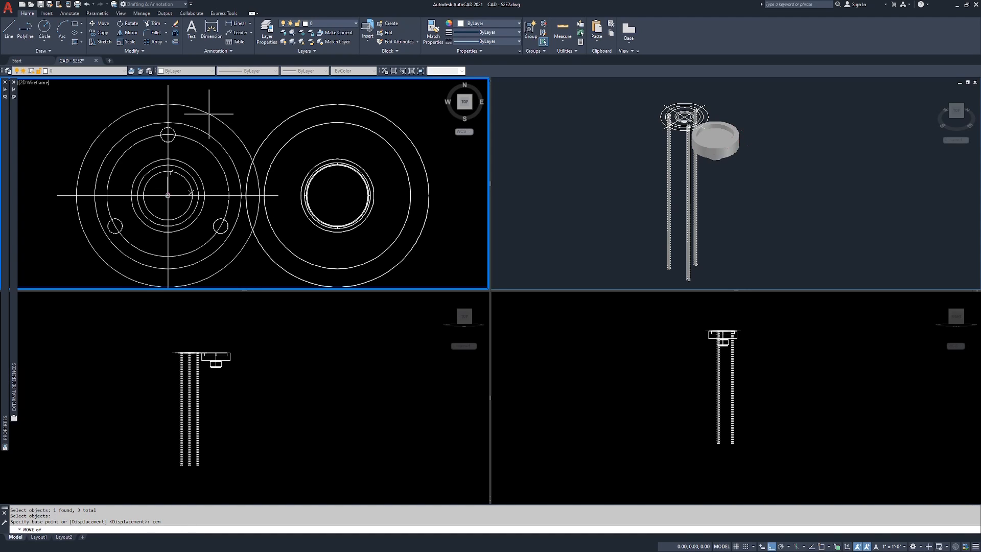
left_click(210, 114)
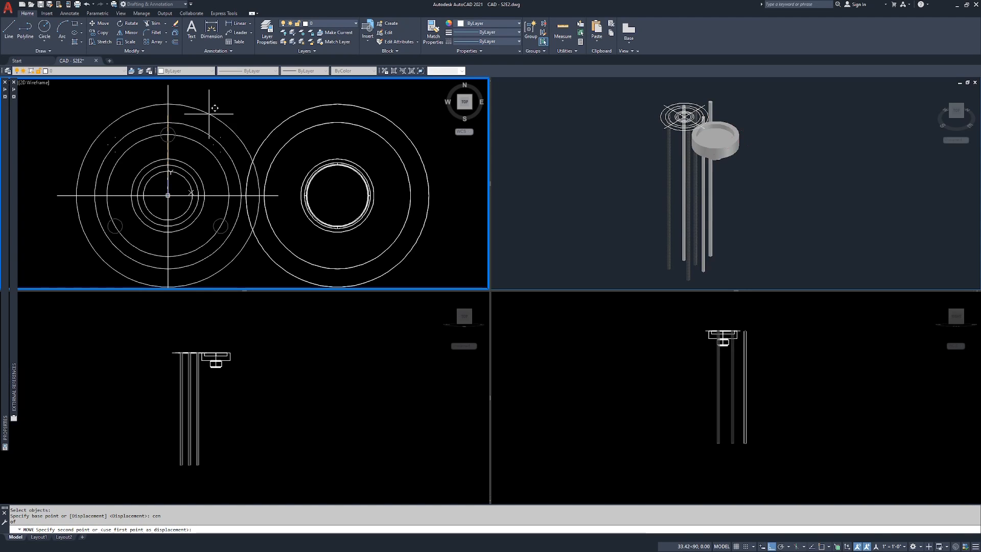
type("cen")
key("Return")
left_click(376, 103)
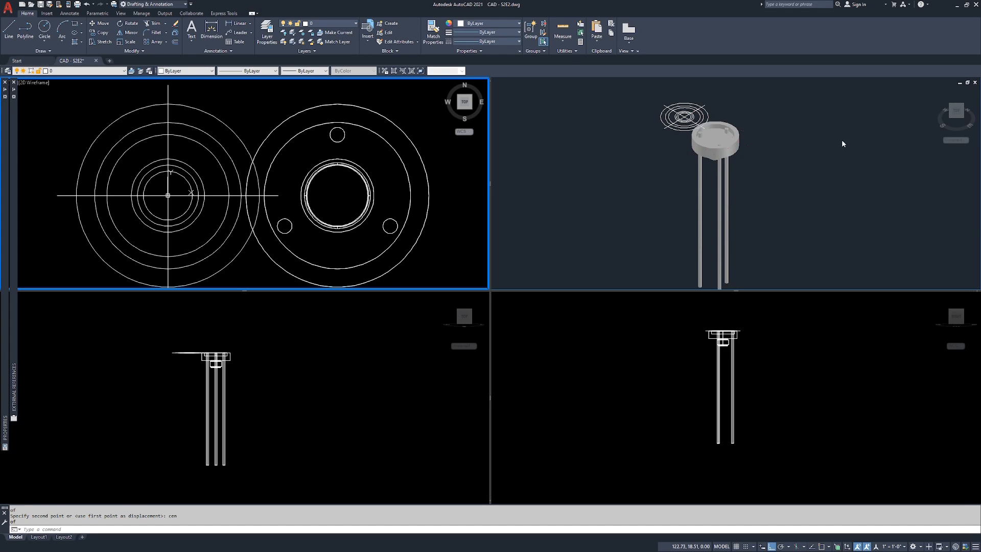
Step: Examine how the three cylinders pass through the flange solid in the isometric viewport
left_click(828, 138)
scroll(699, 121, "up", 4)
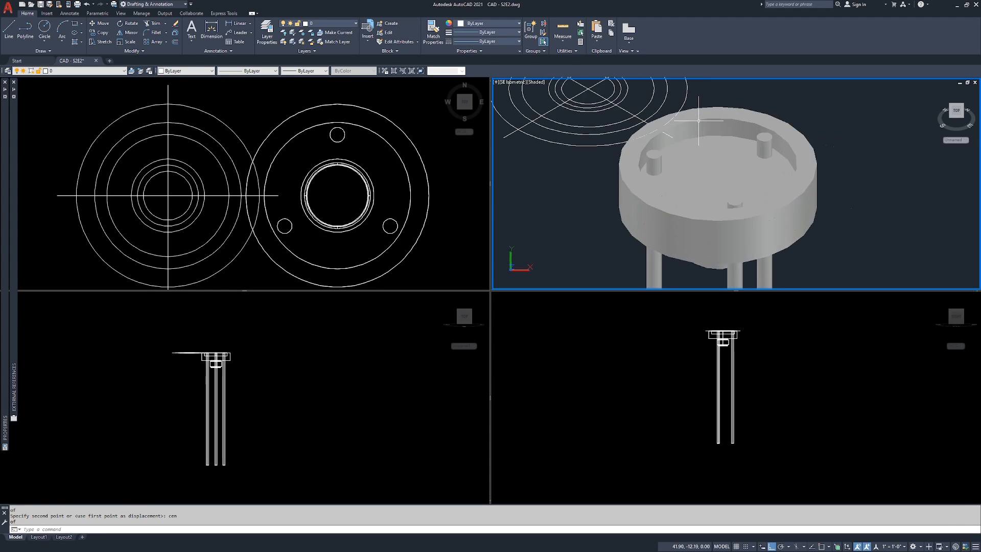
scroll(699, 121, "up", 2)
scroll(603, 211, "down", 4)
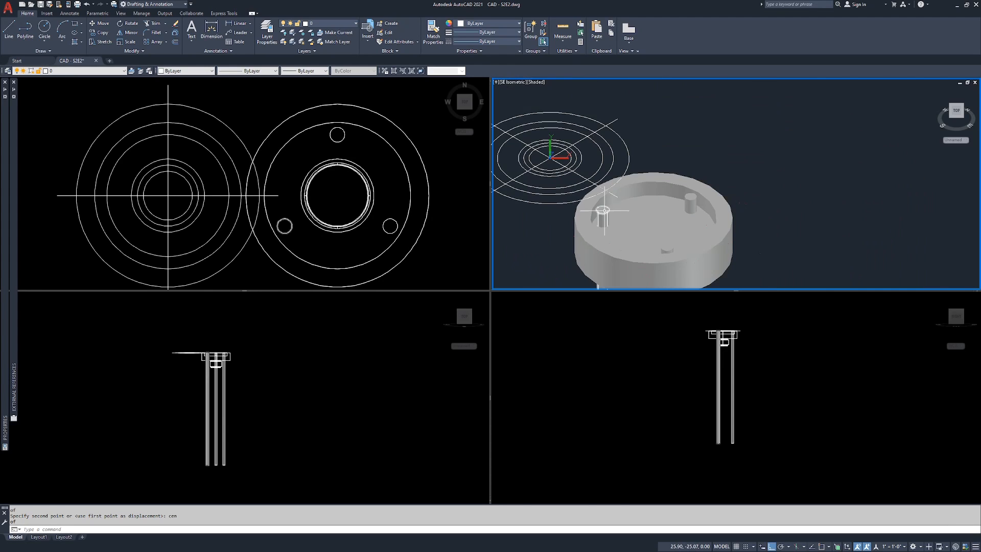
left_click(603, 210)
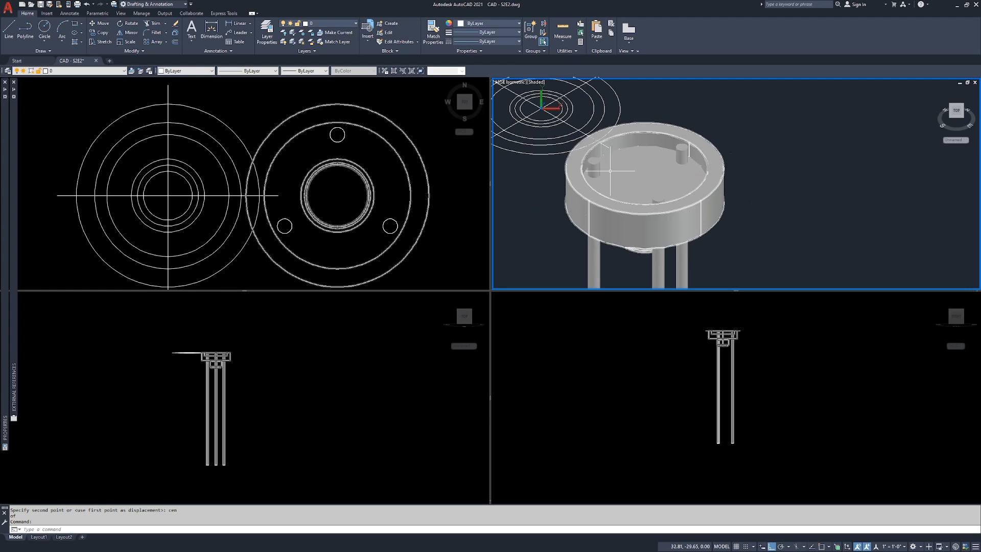
scroll(721, 197, "down", 2)
type("m")
key("Return")
left_click(714, 183)
left_click(618, 219)
key("Escape")
key("Escape")
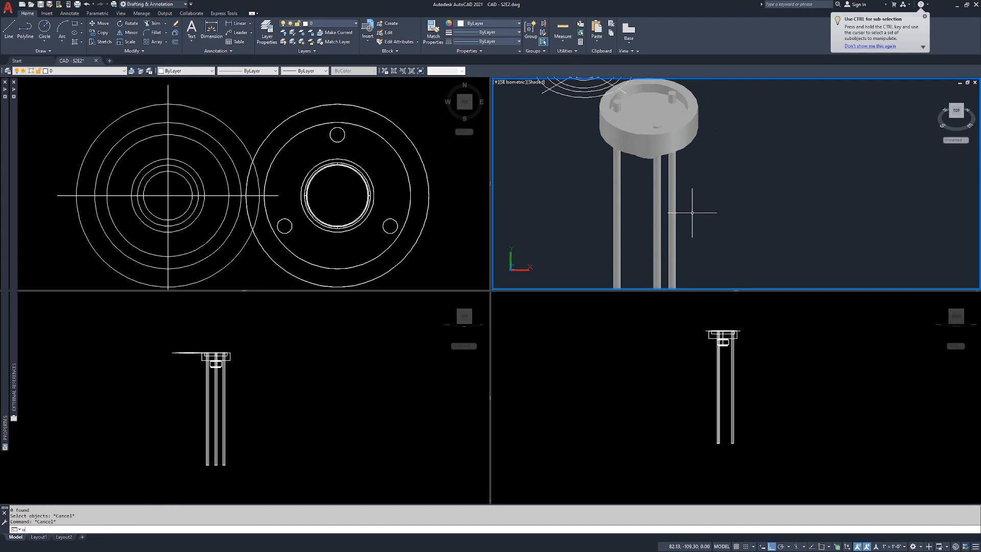
Step: Reset the UCS of the isometric viewport to World
key("Return")
key("Return")
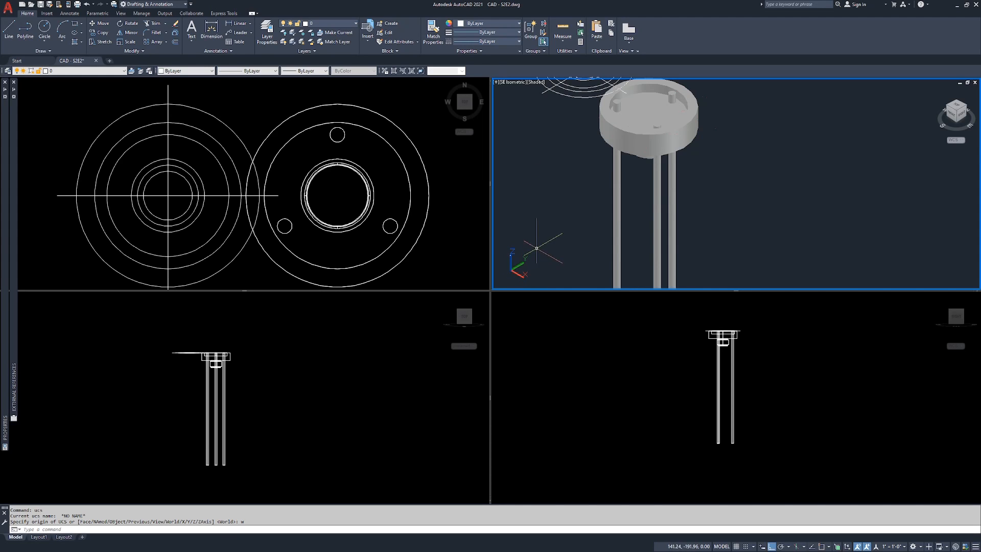
middle_click_drag(702, 153, 719, 170)
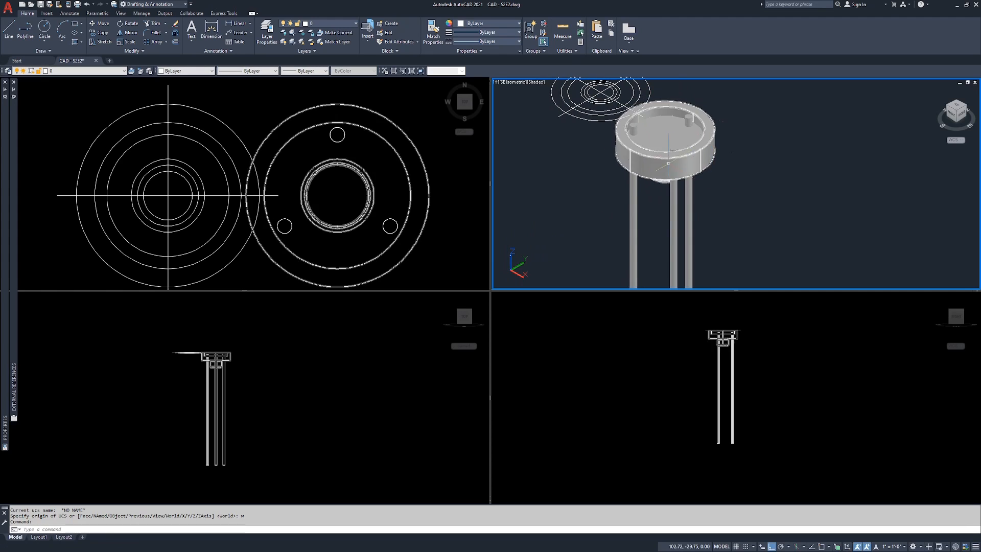
key("Escape")
key("Escape")
key("Escape")
Step: Move the three cylinders up by about 125 along Z with Ortho so they extend through both sides of the flange
type("m")
key("Return")
left_click(680, 205)
left_click(603, 242)
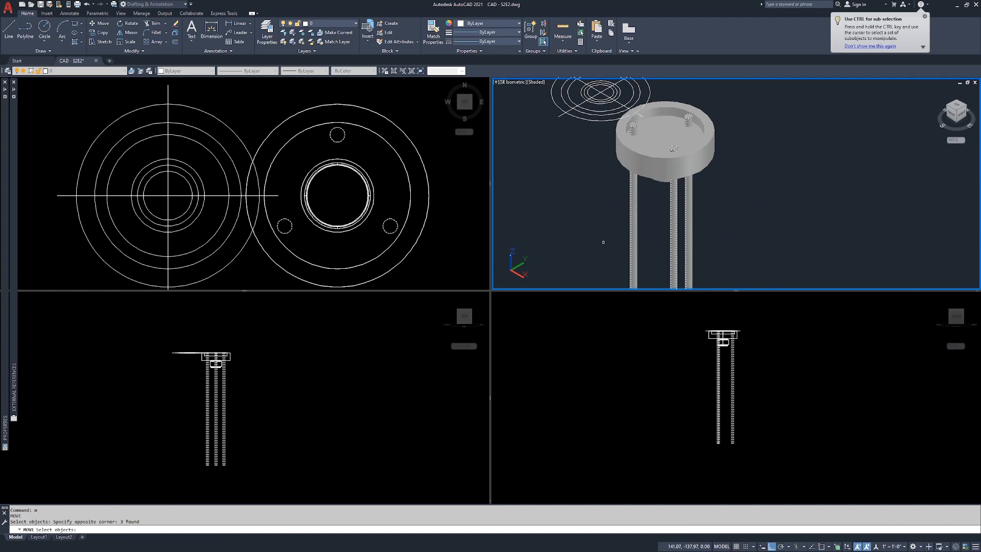
key("Return")
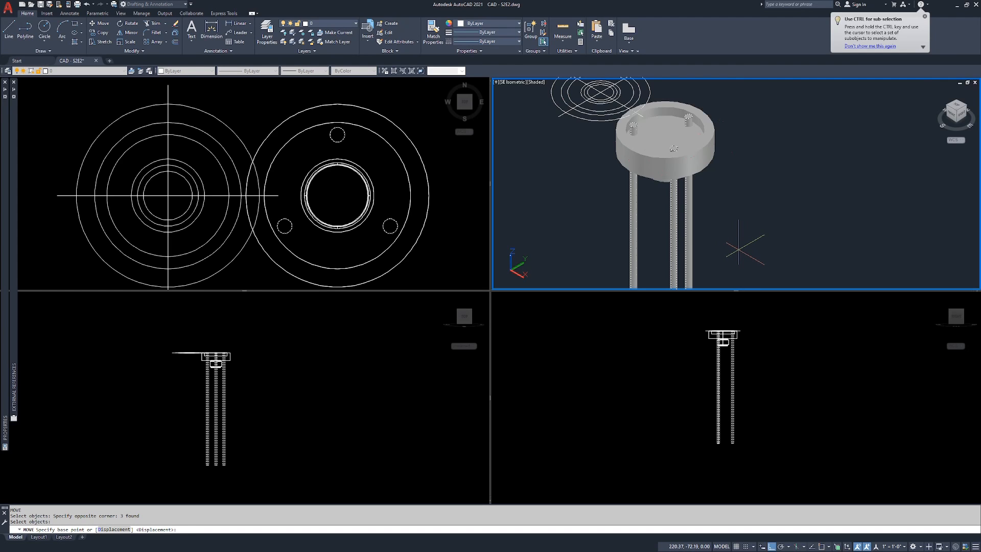
left_click(739, 249)
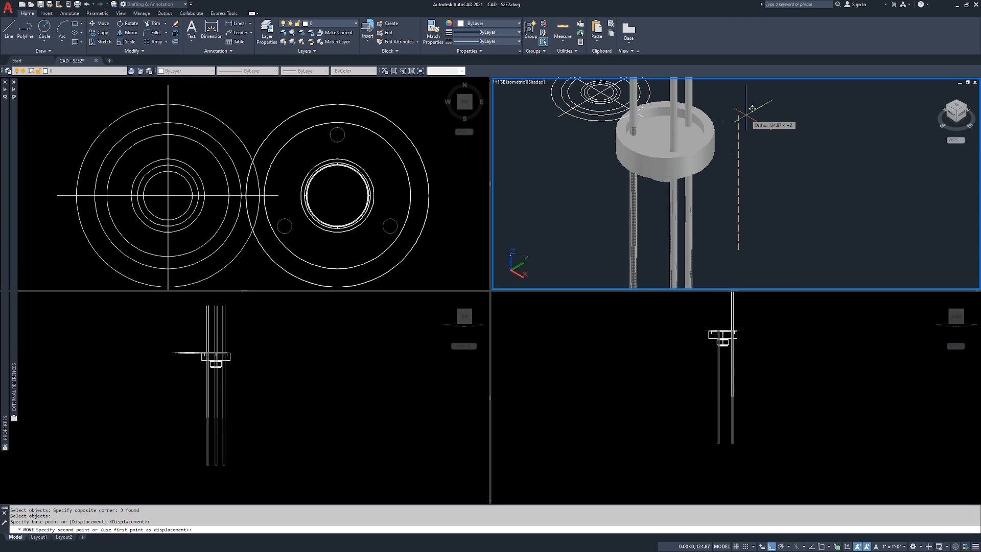
left_click(751, 109)
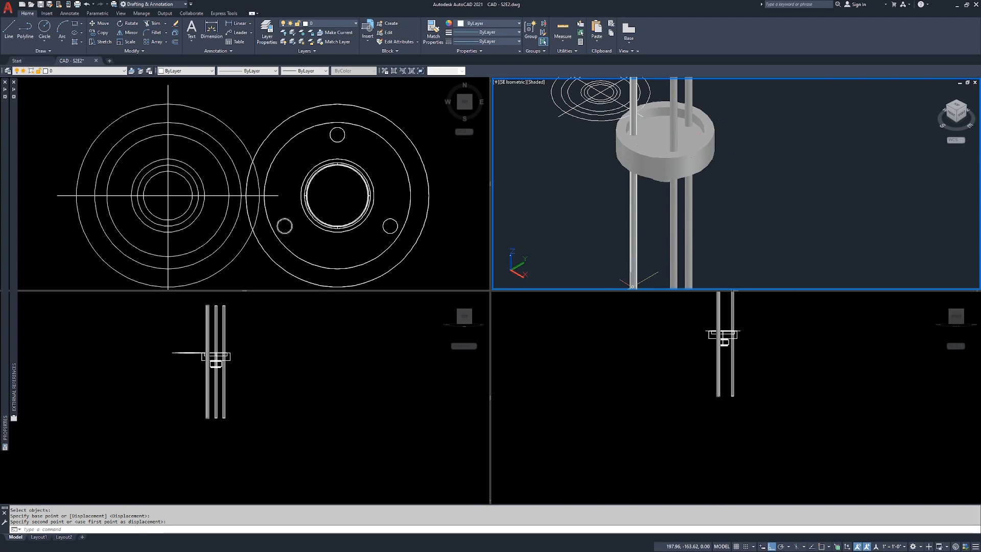
Step: Examine in the isometric and lower-left side viewports how the three cylinders extend above and below the flange
left_click(830, 128)
left_click(791, 186)
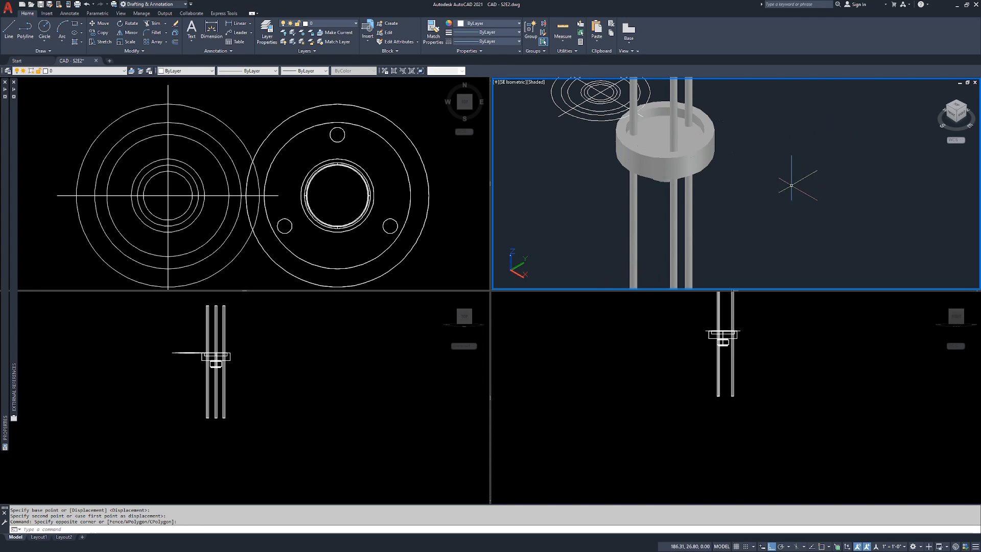
middle_click_drag(745, 143, 763, 173)
left_click(767, 425)
left_click(285, 351)
scroll(142, 355, "up", 6)
scroll(143, 355, "down", 5)
middle_click_drag(302, 328, 282, 364)
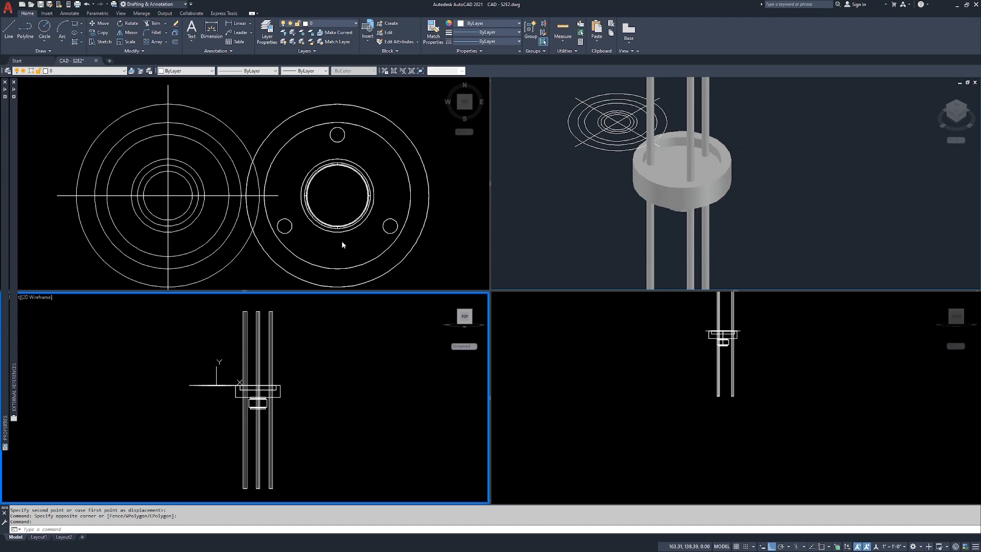
Step: Subtract the three long cylinders from the revolved flange solid to cut the bolt holes
left_click(782, 148)
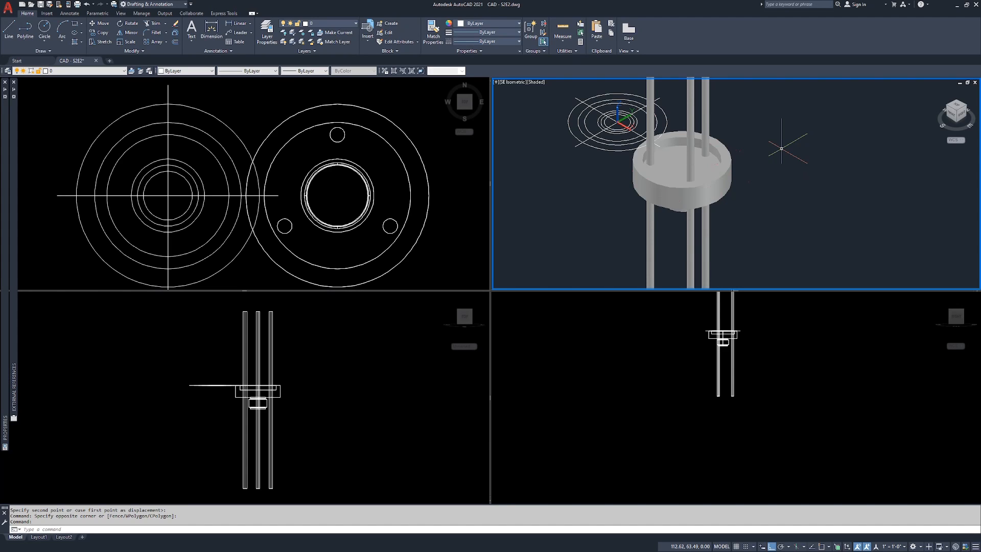
type("su")
key("Return")
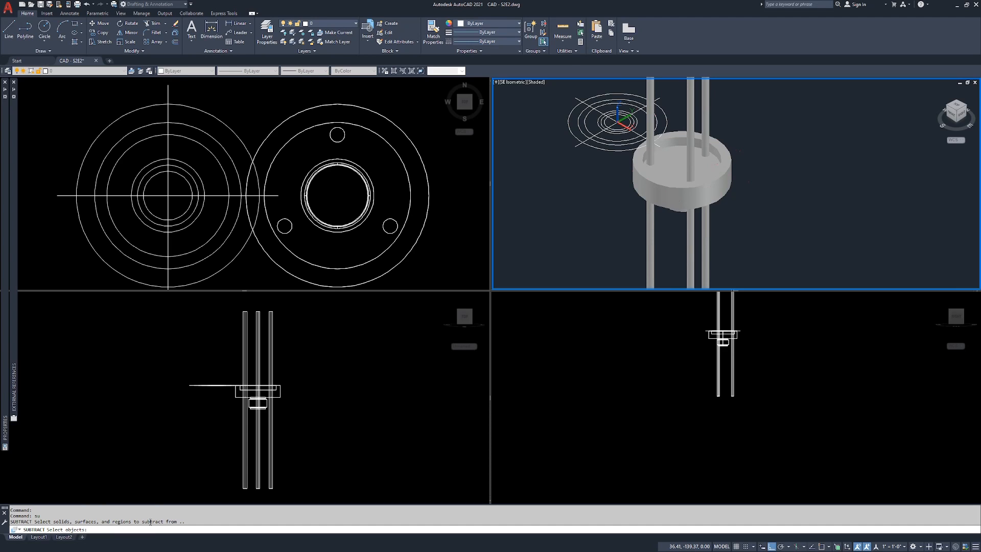
left_click(732, 158)
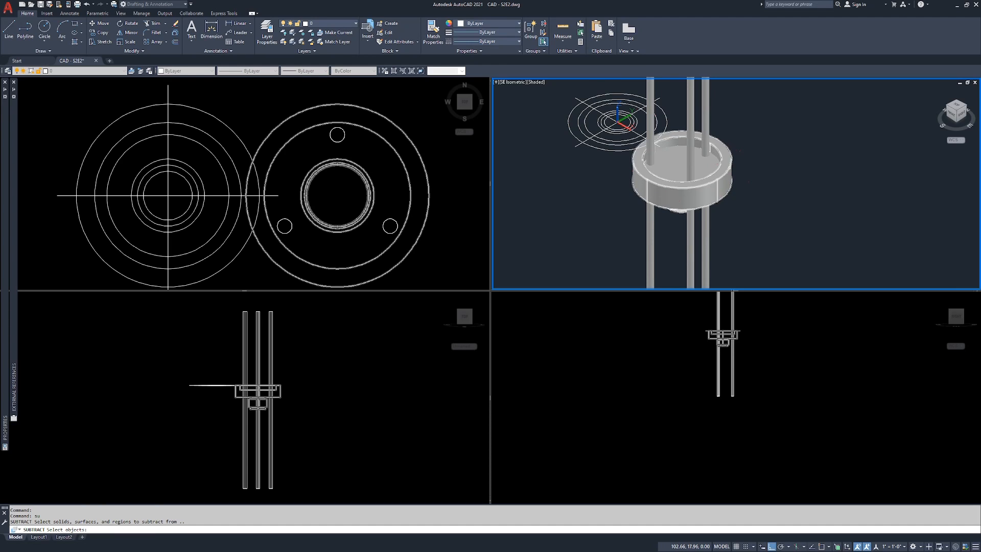
left_click(731, 158)
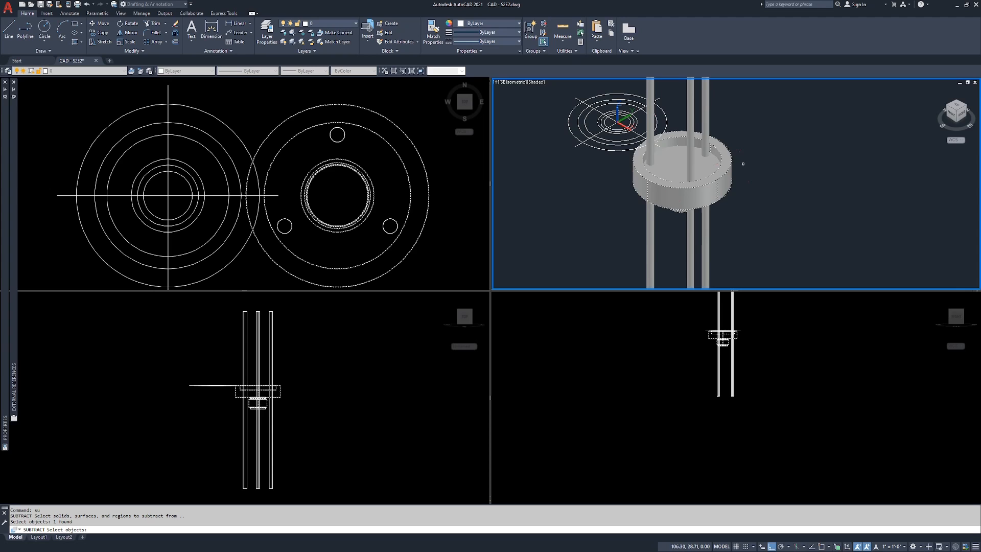
key("Return")
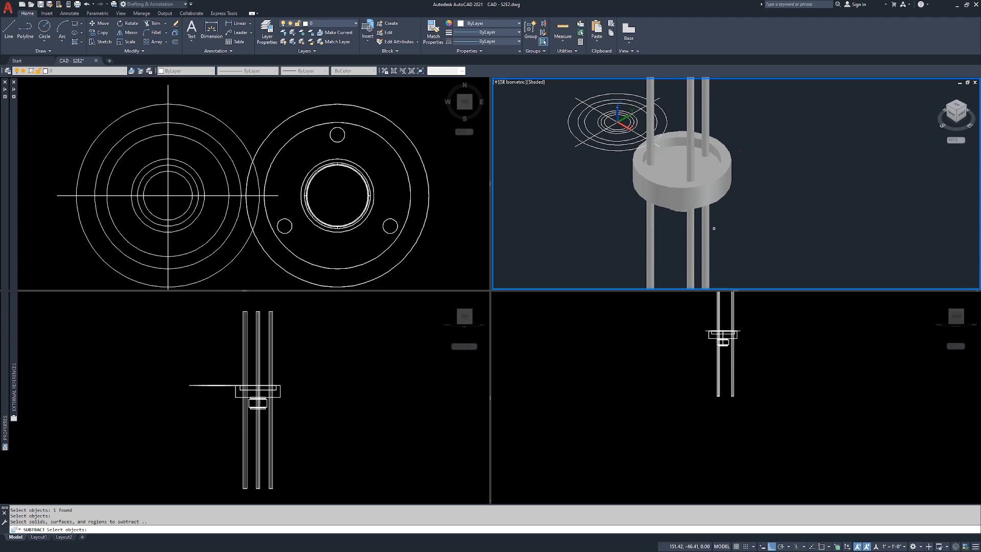
left_click(693, 234)
left_click(706, 232)
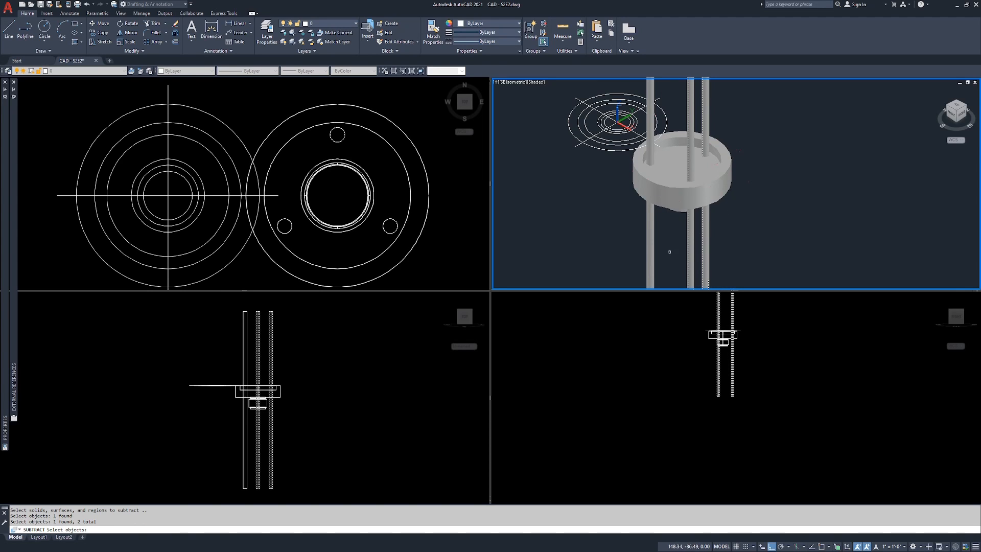
left_click(651, 236)
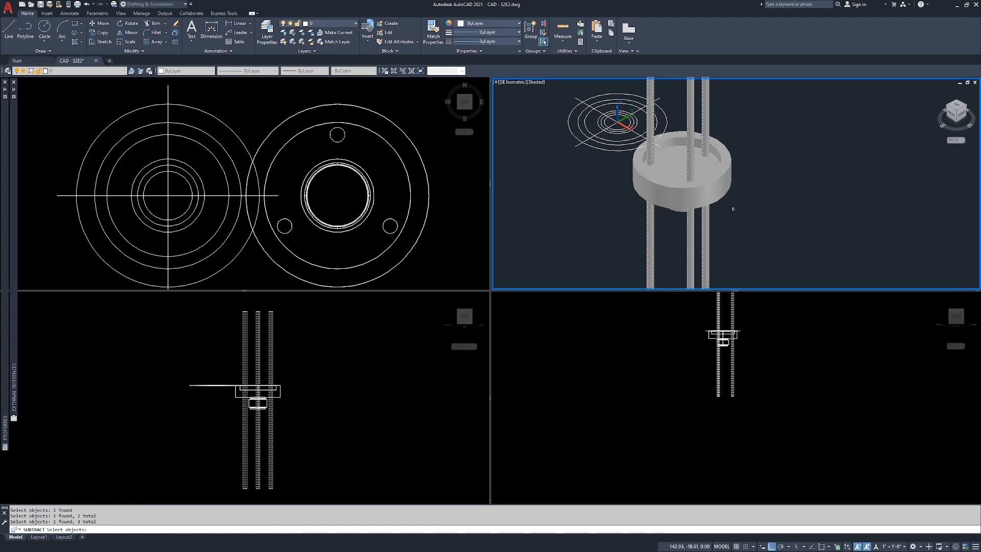
key("Return")
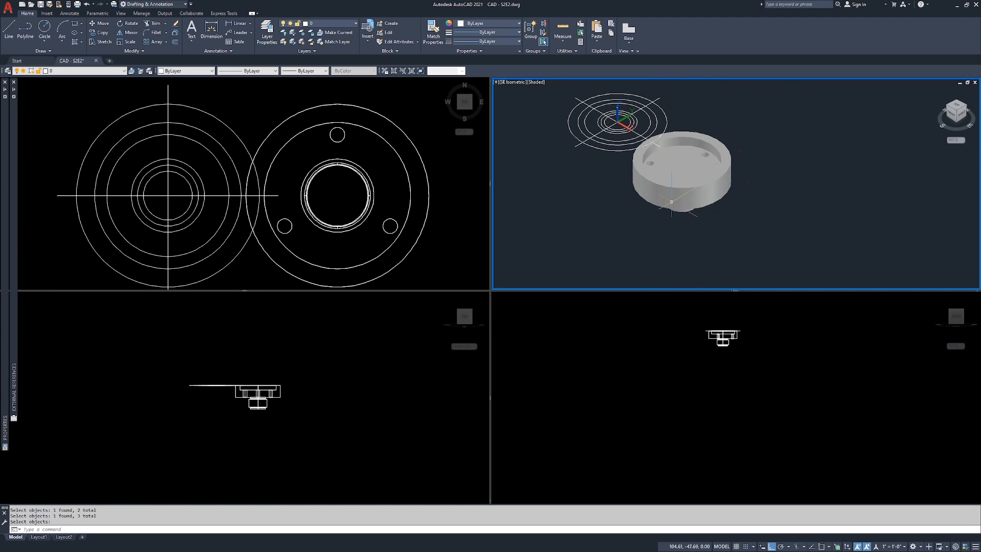
Step: Inspect the flange solid in the shaded viewport from the recessed face and the hub side, checking the bolt holes and hub edge
middle_click_drag(673, 172, 786, 261, "ctrl+shift")
scroll(721, 252, "down", 1)
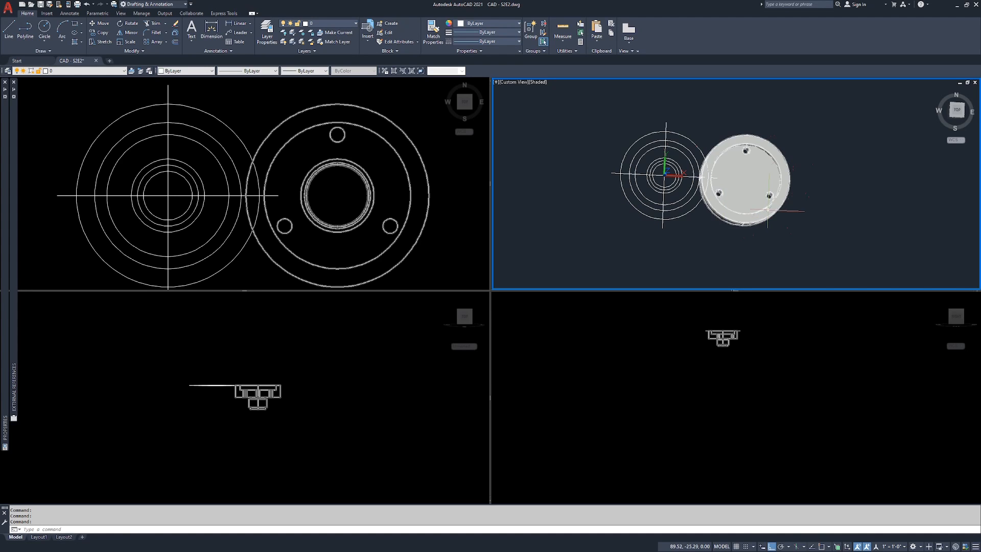
mouse_move(776, 243)
middle_mouse_down("ctrl+shift")
mouse_move(766, 204)
mouse_move(660, 101)
mouse_move(687, 134)
middle_mouse_up("ctrl+shift")
scroll(687, 134, "up", 6)
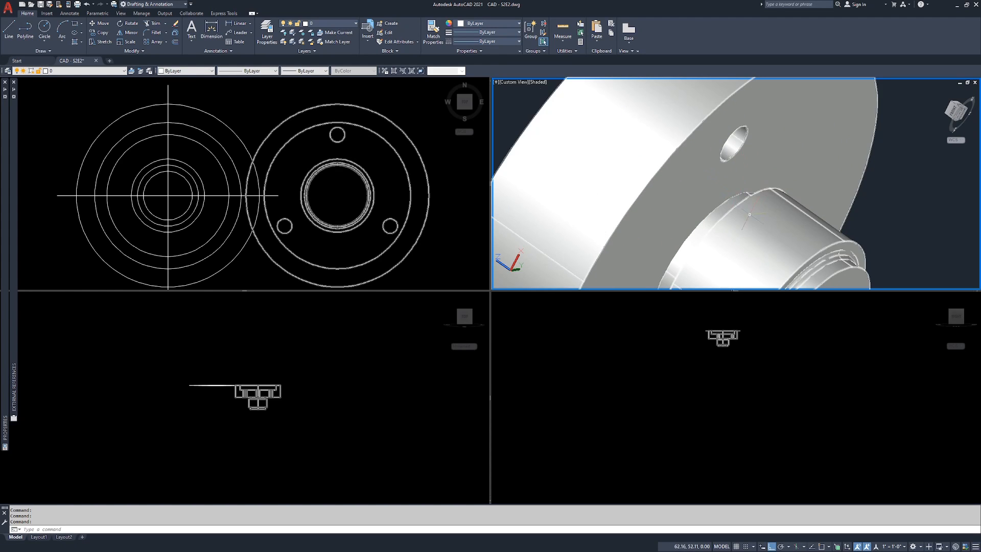
scroll(726, 113, "down", 5)
scroll(792, 112, "up", 6)
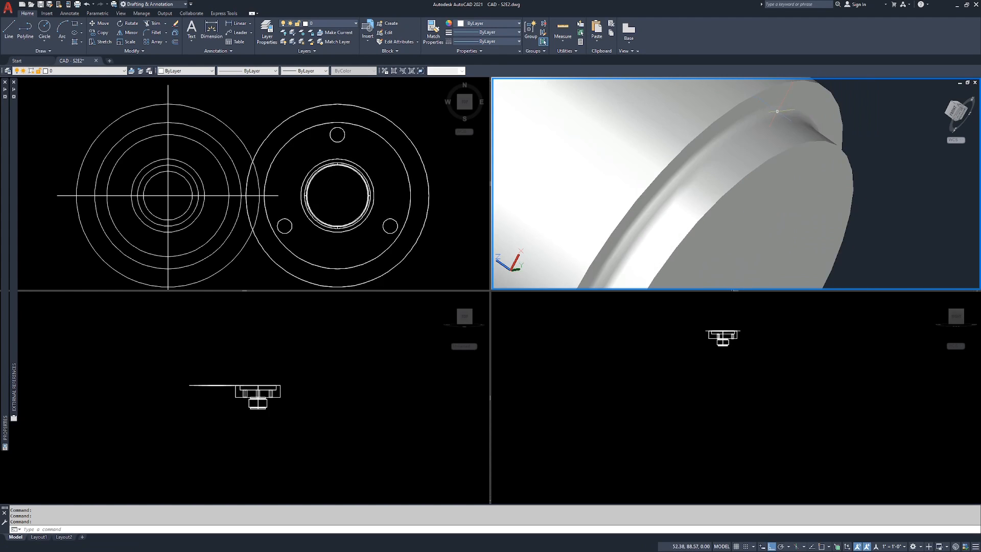
scroll(757, 123, "down", 6)
middle_click_drag(694, 124, 708, 121, "shift")
mouse_move(594, 177)
middle_mouse_down("shift")
mouse_move(668, 137)
mouse_move(662, 149)
mouse_move(769, 194)
middle_mouse_up("shift")
scroll(677, 181, "down", 6)
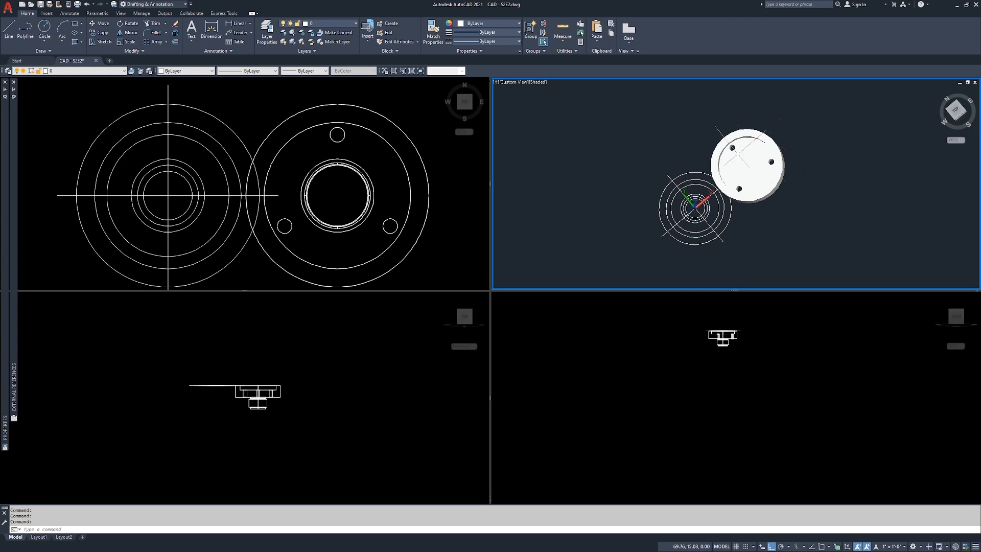
Step: Select the flange solid with the bolt holes in the shaded viewport
left_click(761, 156)
scroll(789, 163, "up", 5)
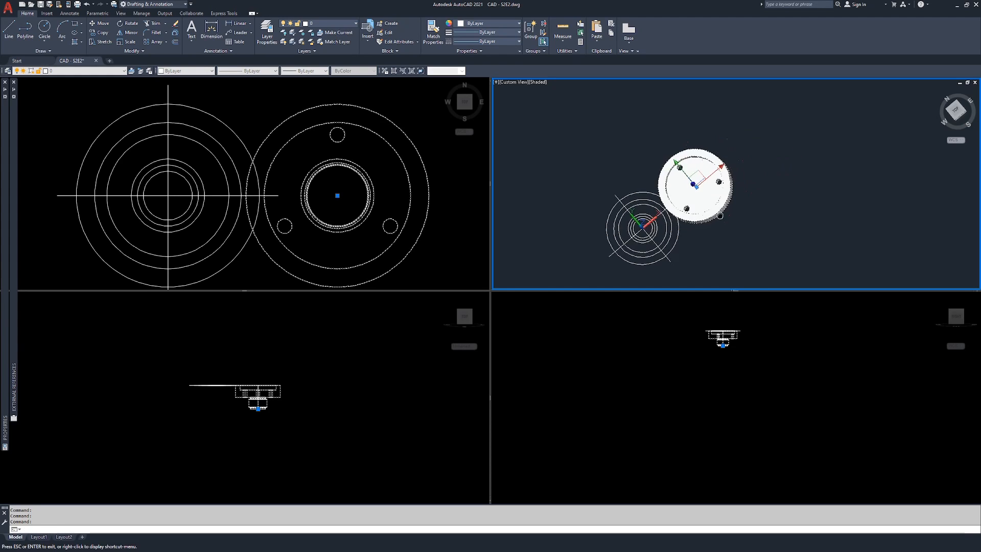
scroll(665, 186, "down", 4)
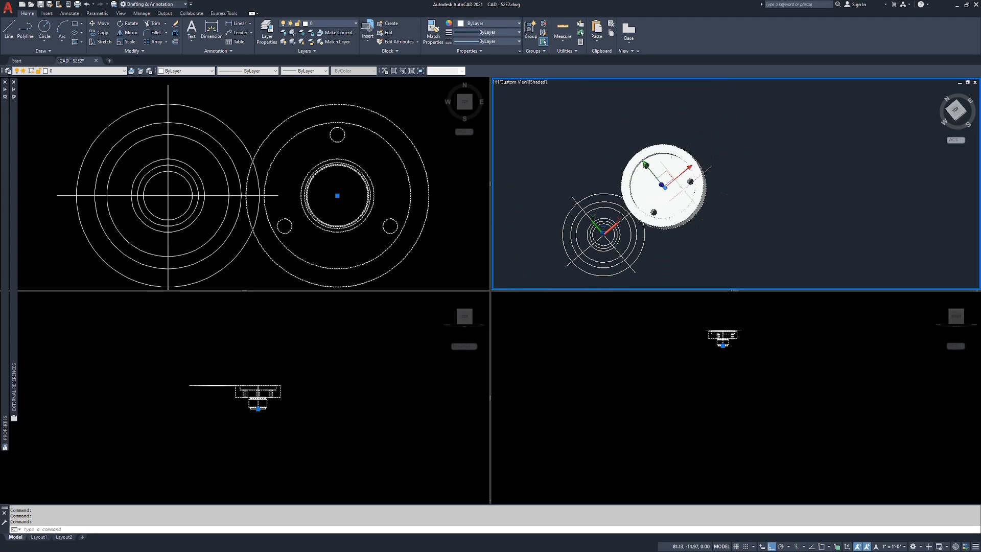